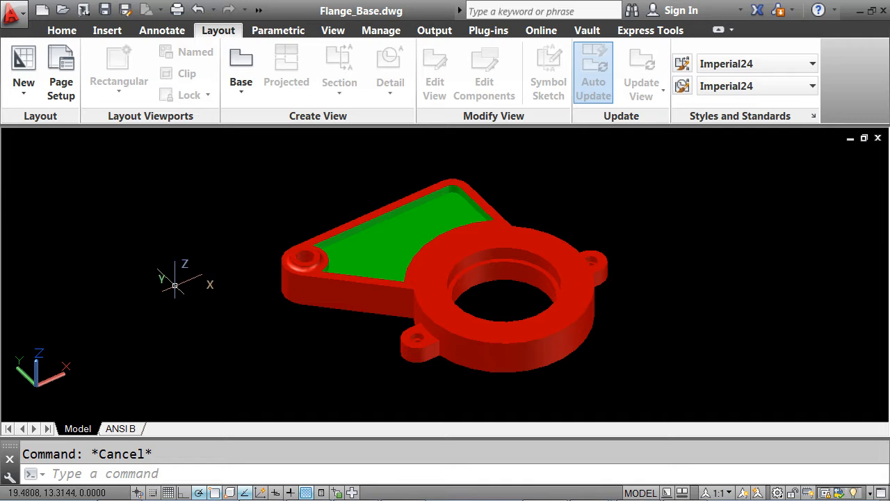
Step: Display the flange model in plan view of the current UCS in model space
click(123, 429)
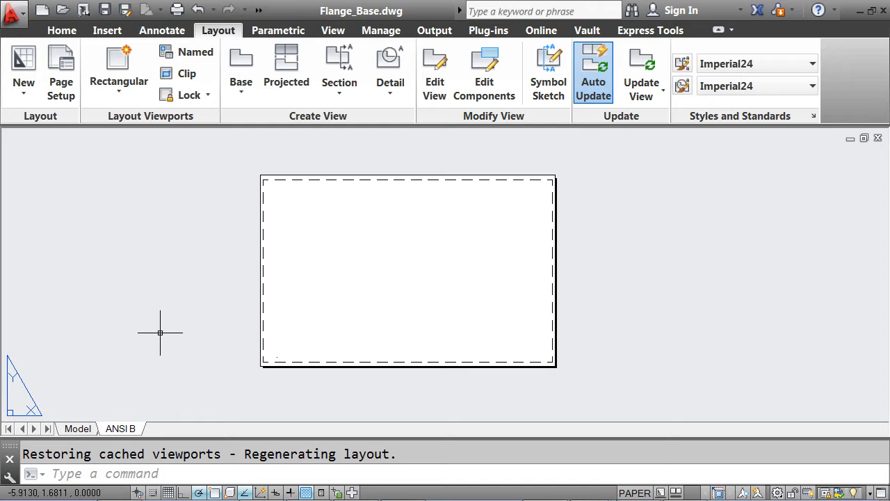
click(77, 429)
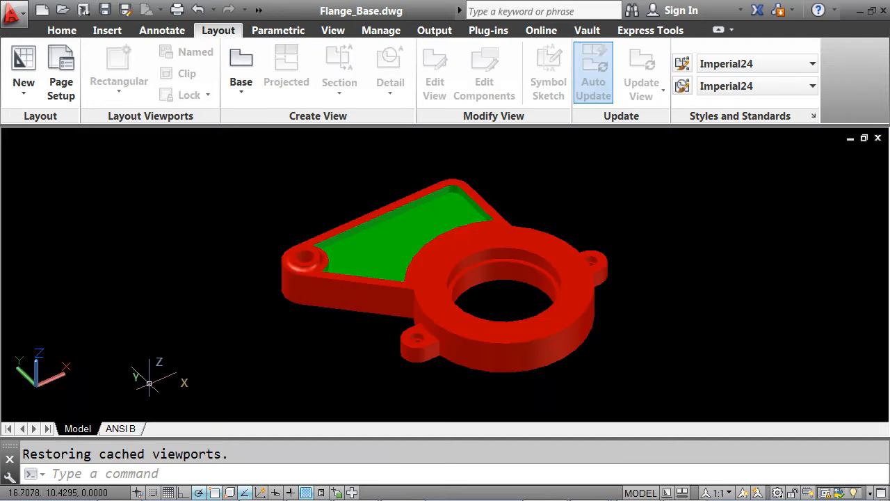
text(plan)
key(Return)
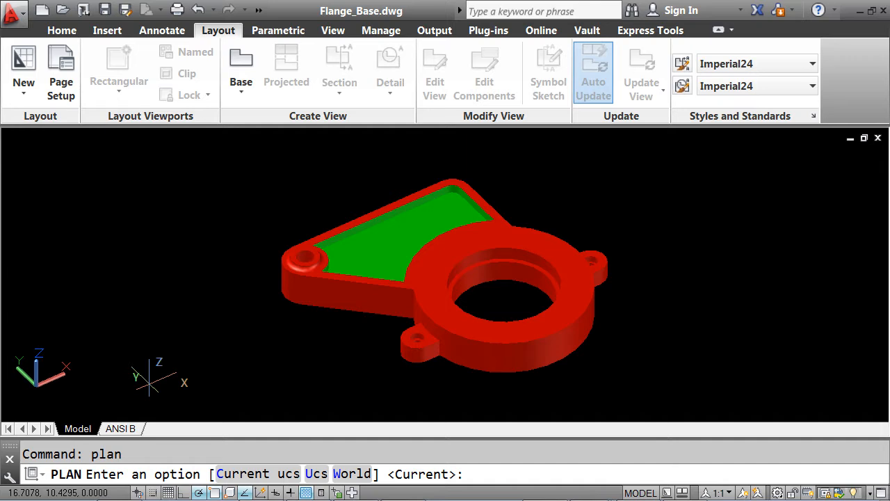
key(Return)
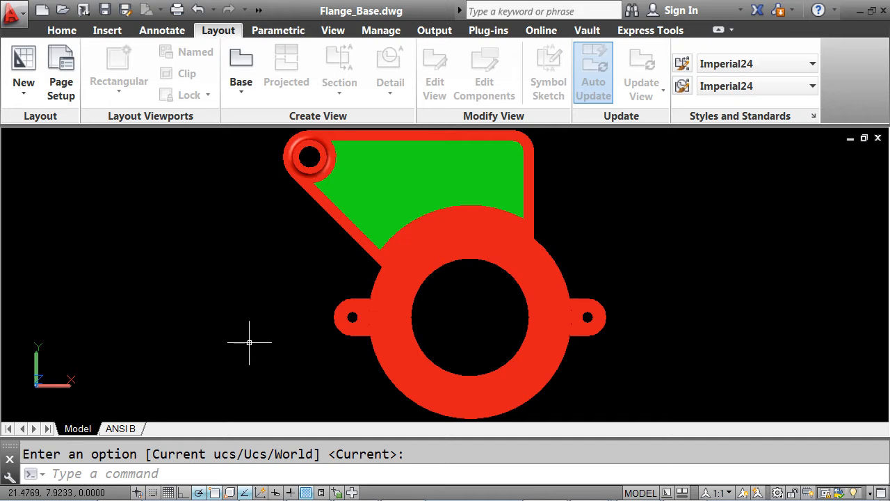
mouse_move(250, 326)
middle_down()
mouse_move(313, 310)
mouse_move(293, 307)
middle_up()
mouse_move(372, 321)
middle_down()
mouse_move(367, 353)
mouse_move(319, 358)
mouse_move(313, 369)
mouse_move(345, 360)
middle_up()
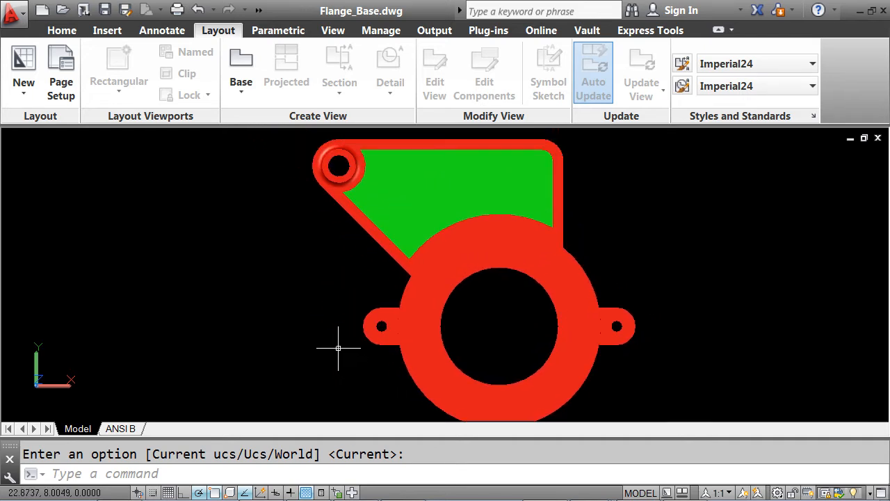
Step: On the ANSI B layout, place a Top-oriented base view from model space in the sheet's upper-left area and a projected view directly below it
click(125, 429)
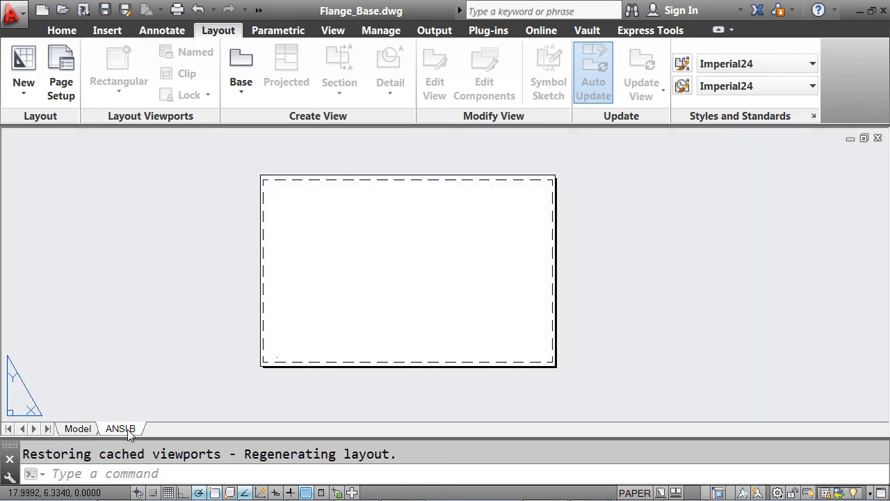
click(239, 96)
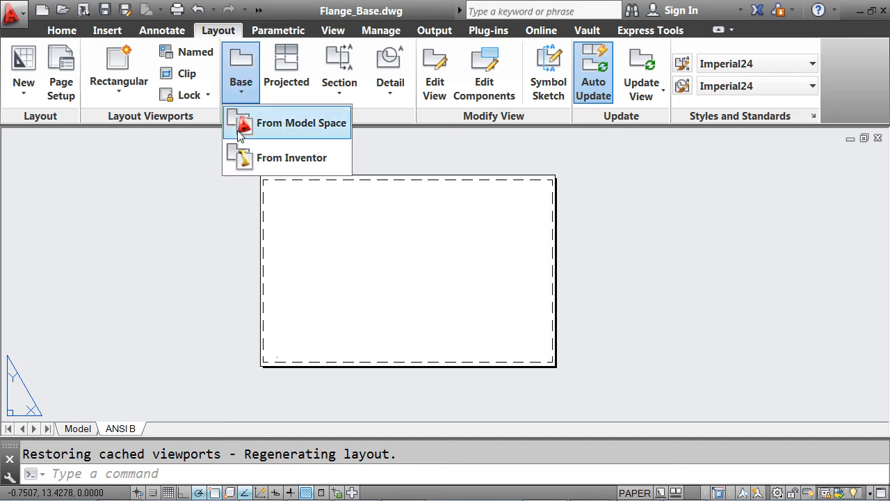
click(242, 124)
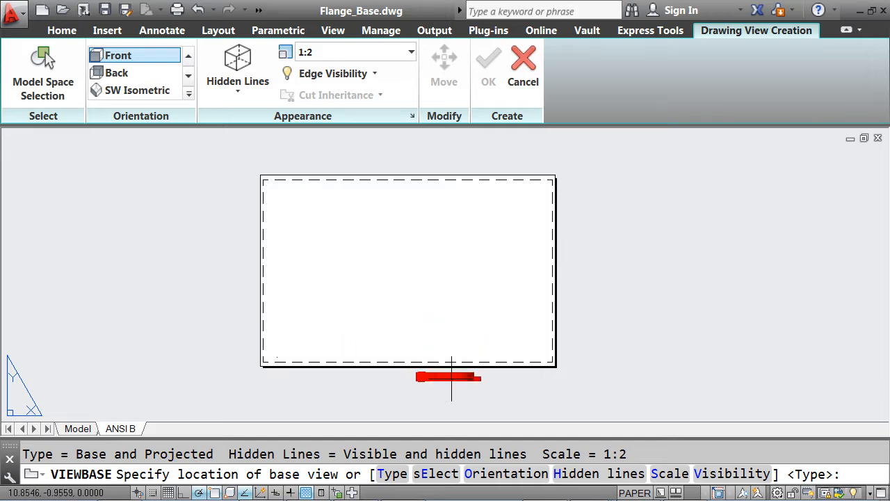
click(495, 474)
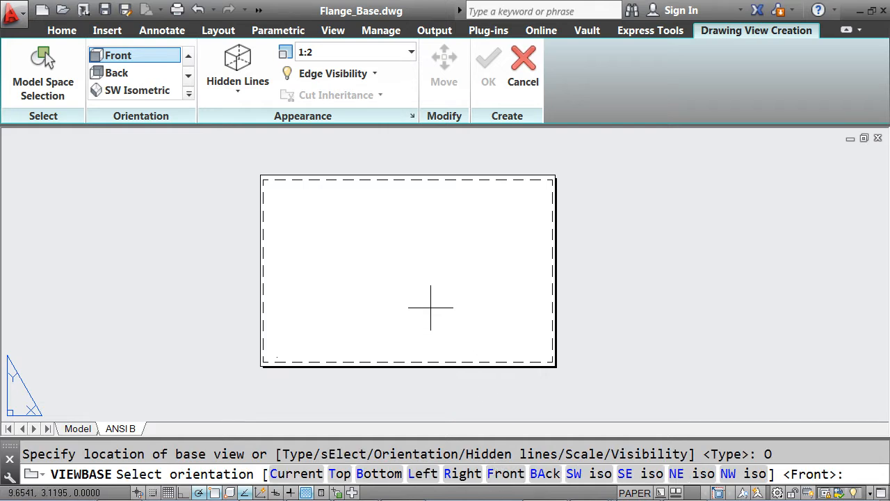
click(339, 475)
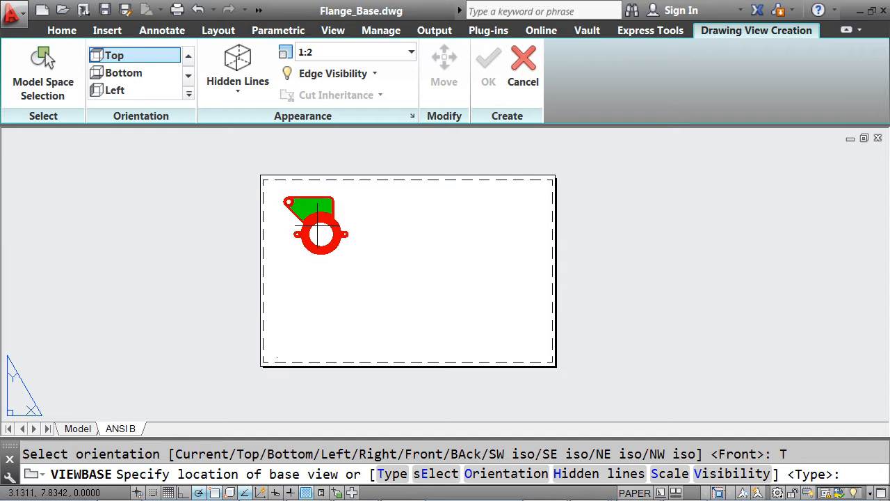
click(322, 224)
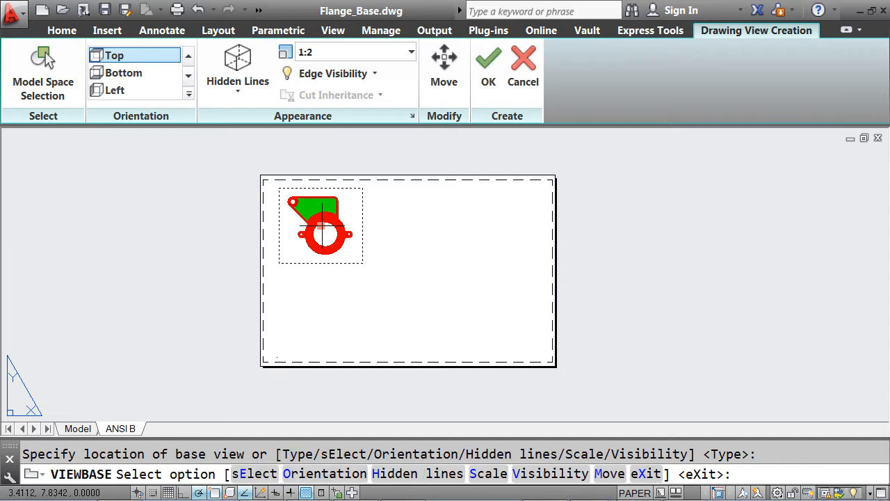
key(Return)
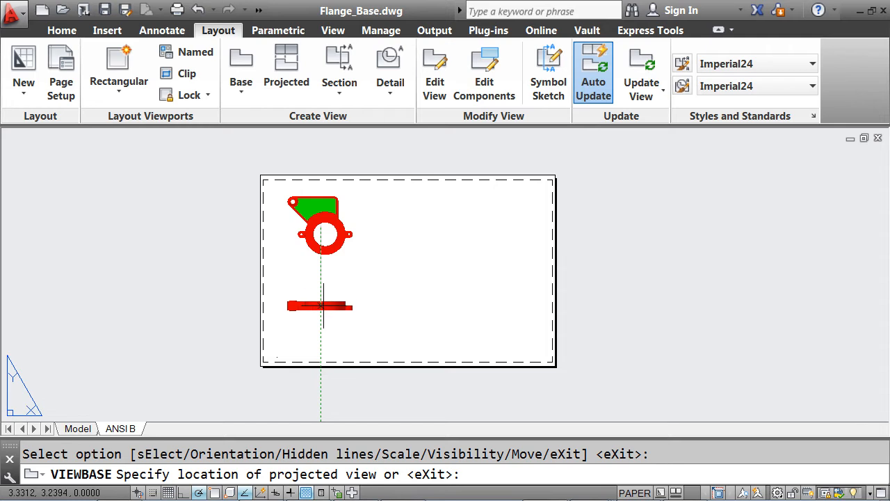
click(321, 305)
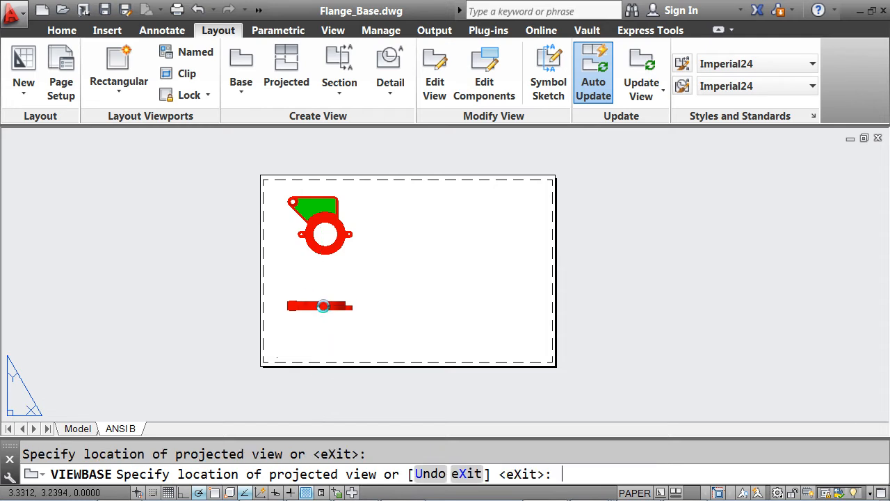
key(Return)
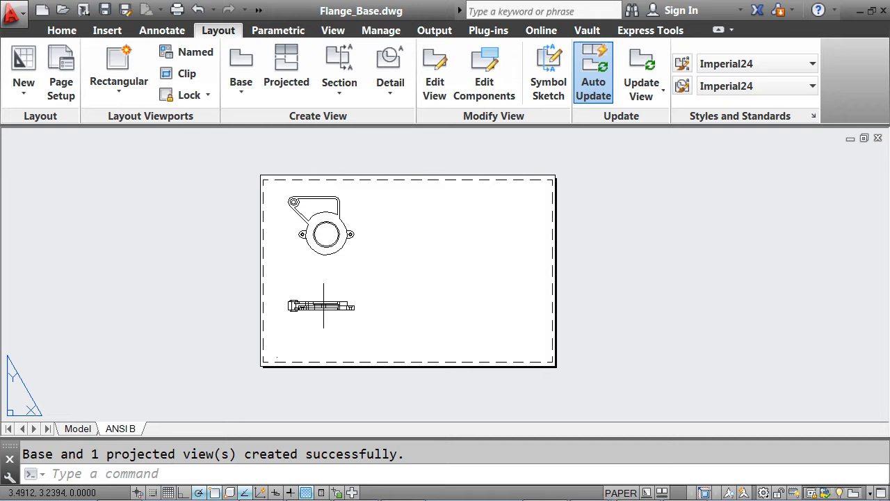
Step: From the lower front view, create a projected side view to its right and an isometric view above that side view
scroll(323, 305, up, 4)
scroll(346, 292, down, 2)
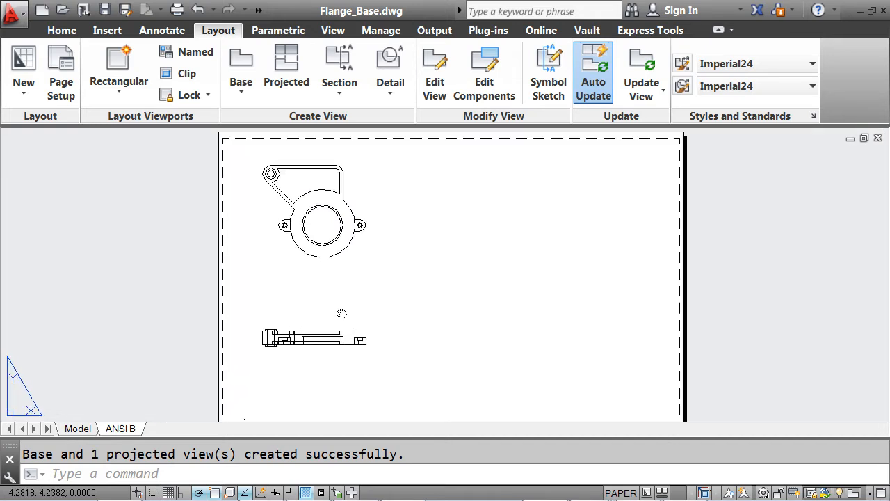
middle_drag(342, 313, 331, 337)
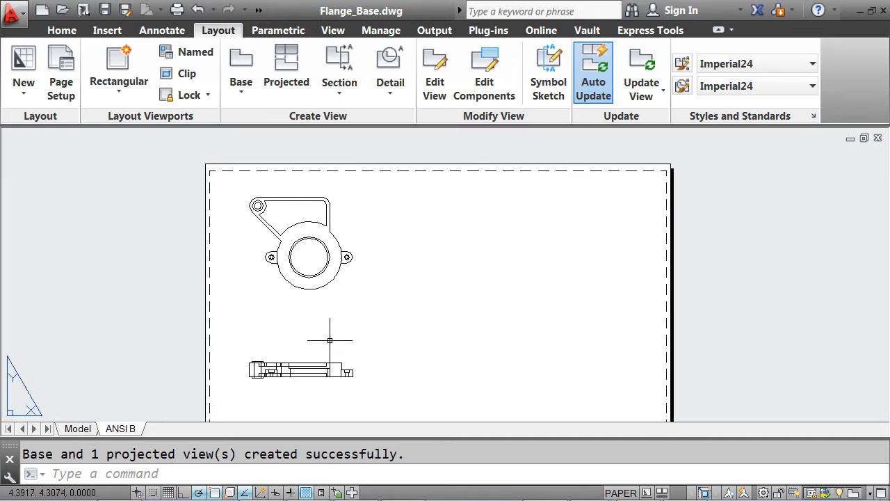
click(290, 72)
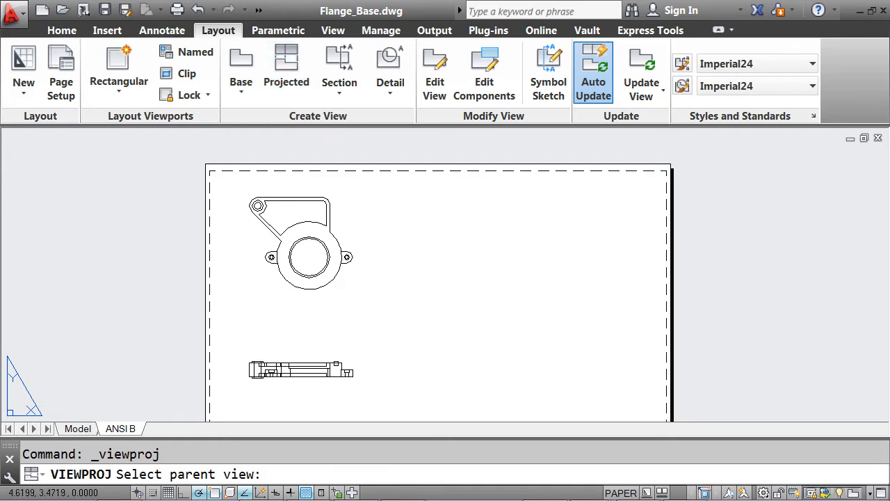
click(336, 362)
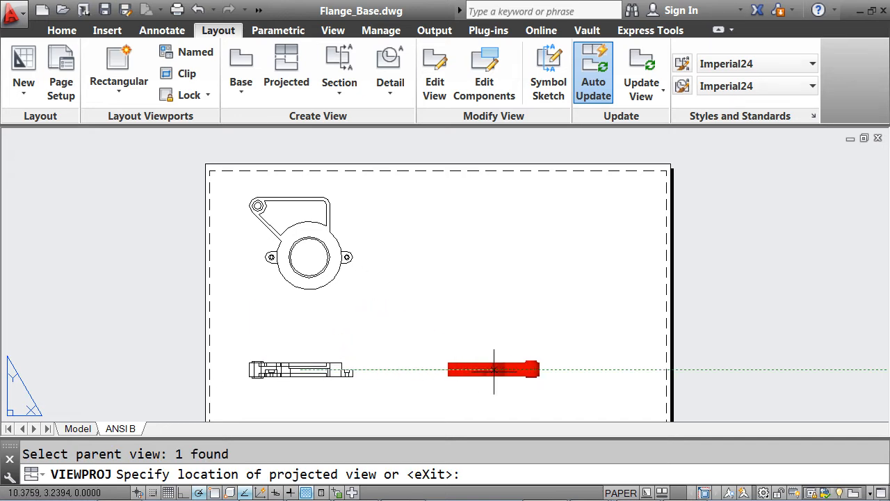
click(493, 369)
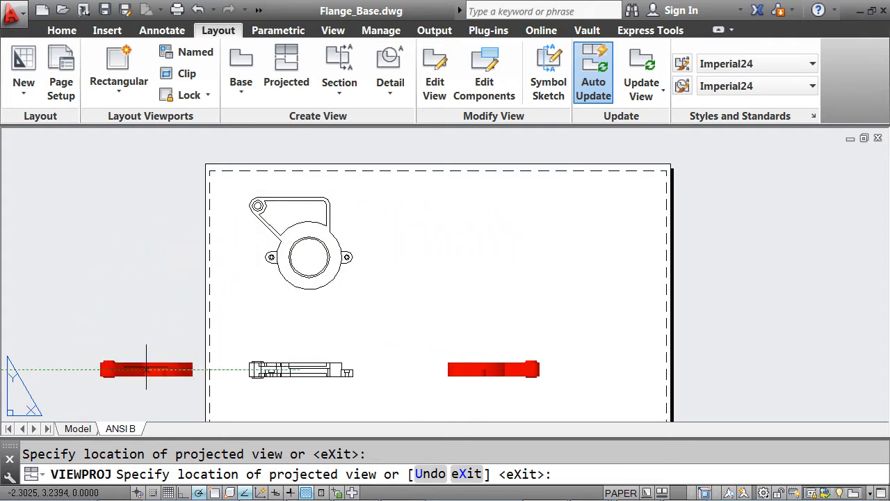
middle_drag(143, 364, 171, 273)
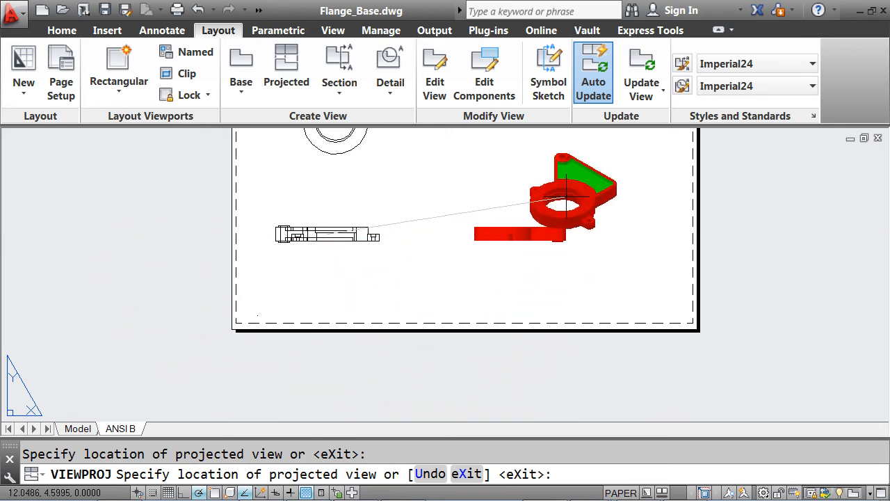
middle_drag(555, 184, 550, 304)
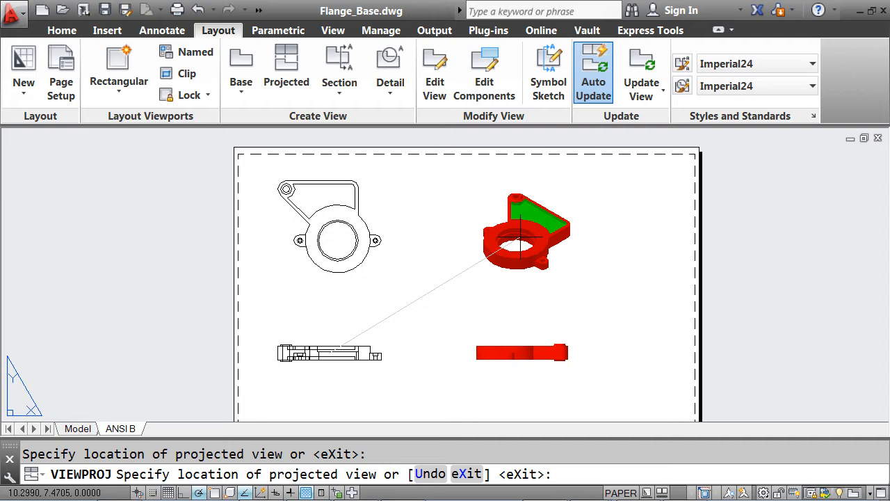
click(520, 240)
key(Return)
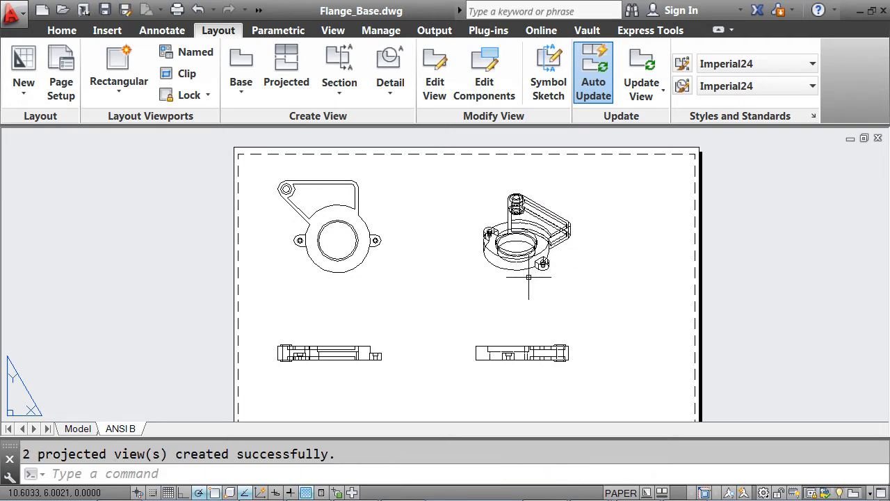
Step: Try moving the top base view by its centre grip and place it back at its original location
scroll(427, 320, down, 2)
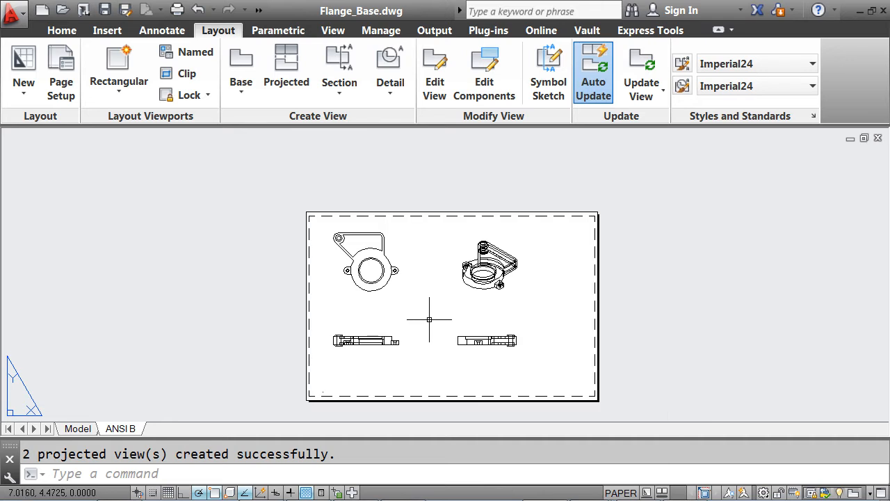
click(374, 290)
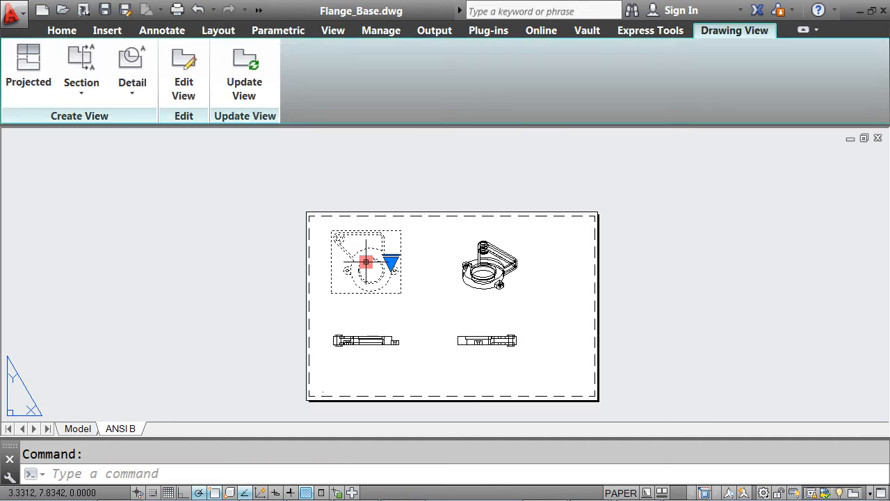
click(366, 262)
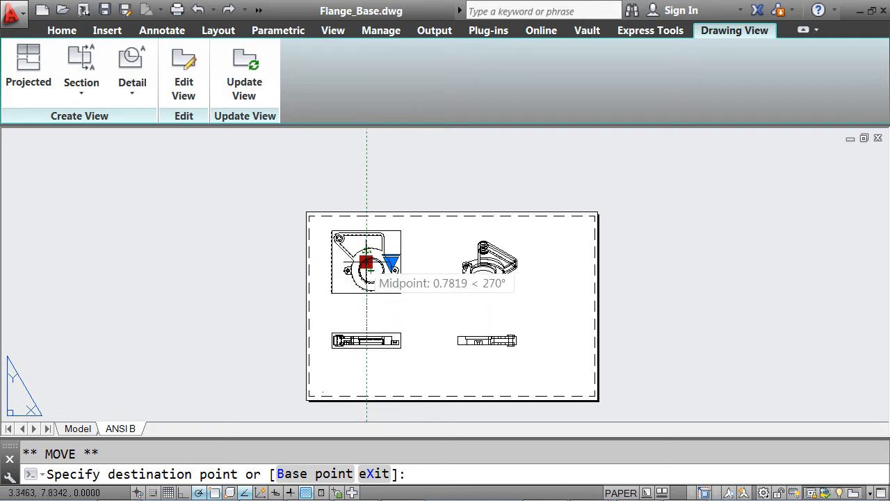
click(367, 262)
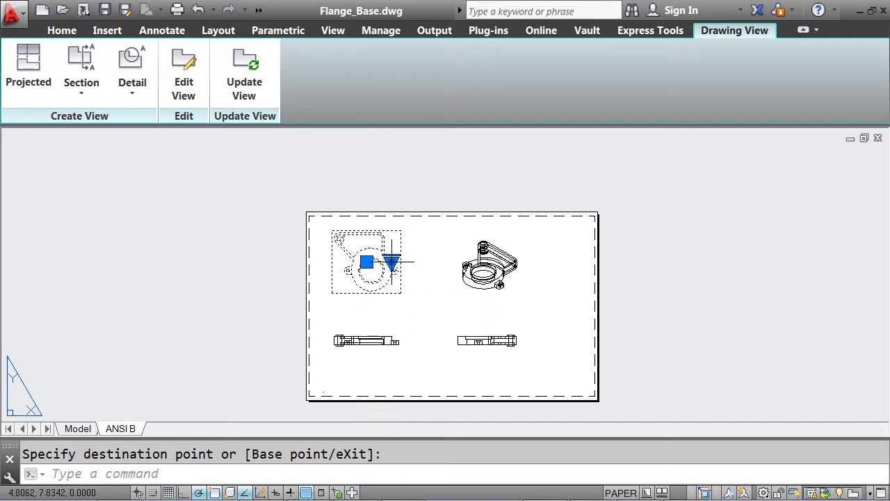
Step: Change the top base view's scale to 1:4 and set it back to 1:2
click(391, 262)
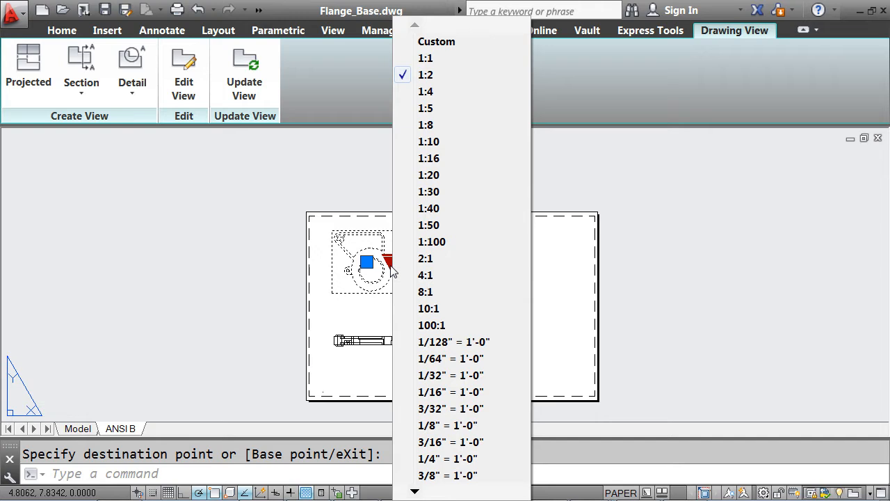
click(427, 93)
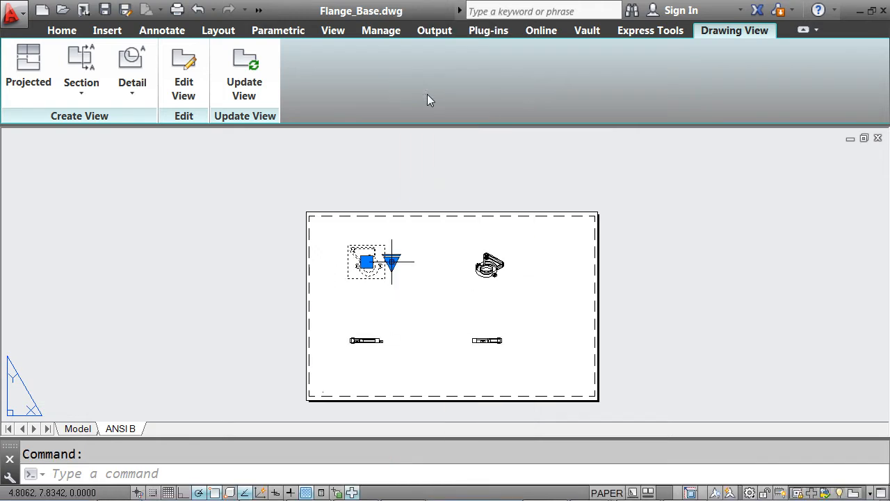
click(391, 265)
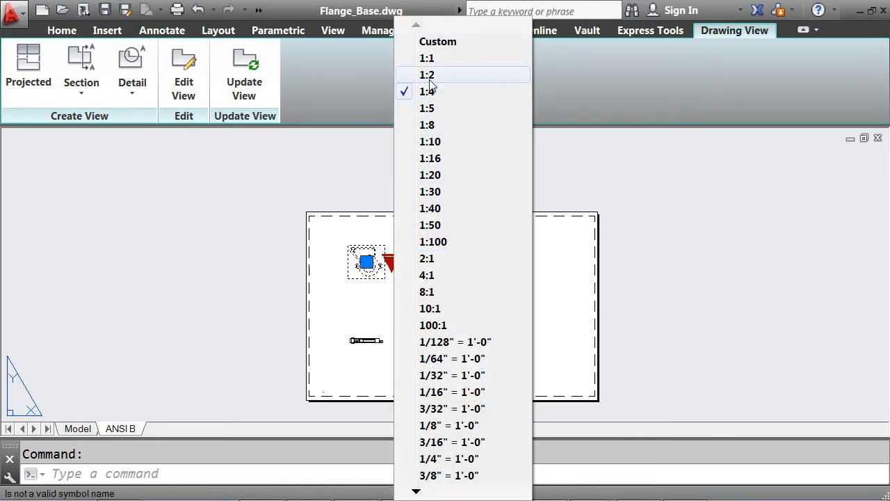
click(428, 76)
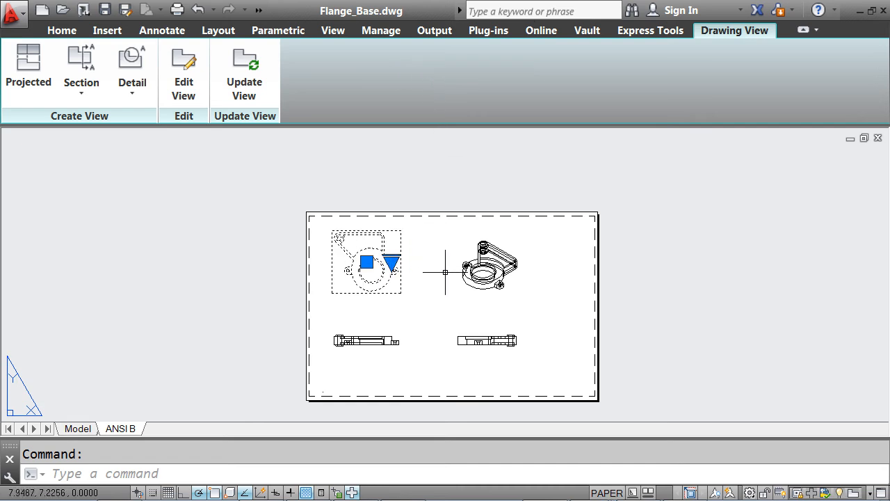
Step: Move the front view slightly down the sheet, keeping it aligned below the top view, and deselect it
click(377, 344)
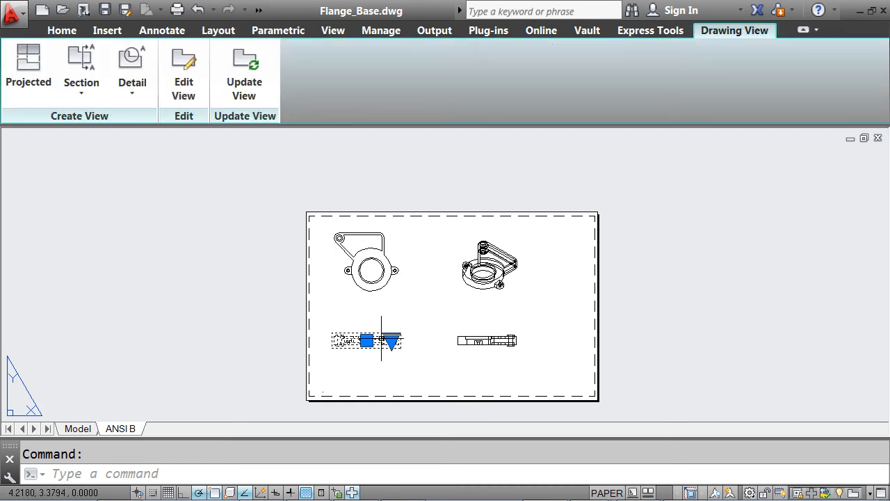
click(366, 340)
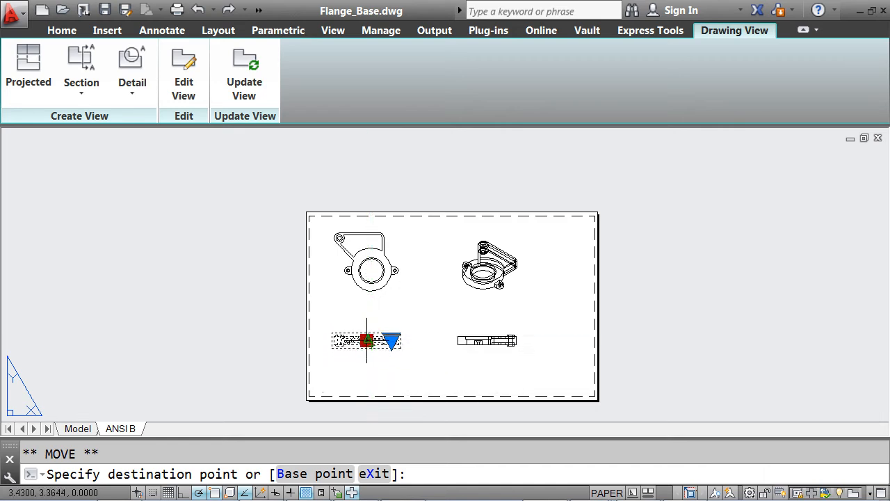
click(367, 354)
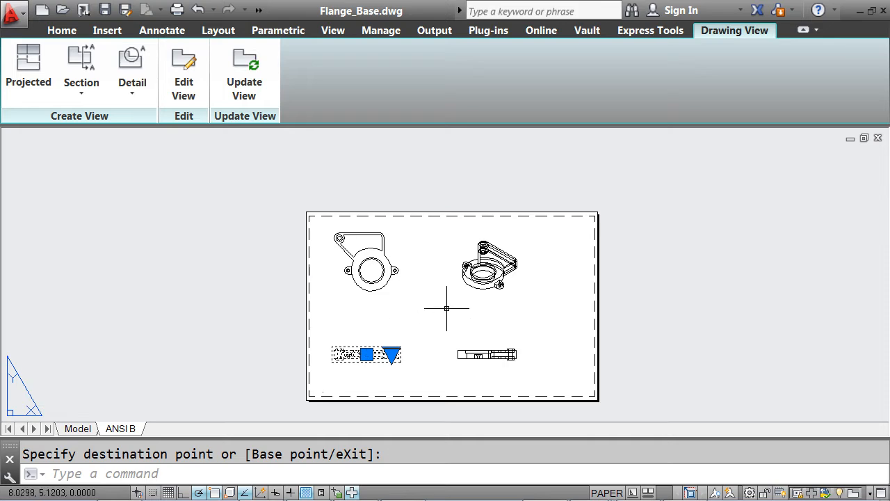
key(Escape)
Step: Open the isometric view on the ANSI B layout for editing
scroll(500, 270, up, 5)
scroll(452, 313, down, 1)
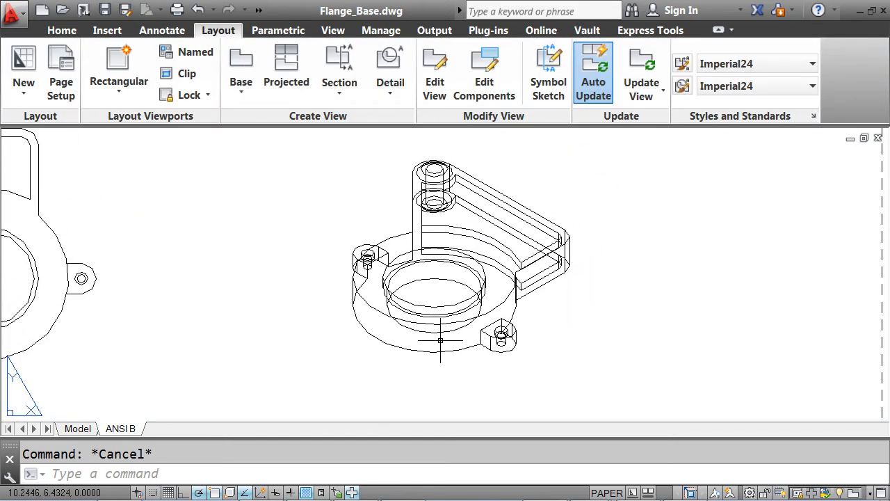
click(442, 352)
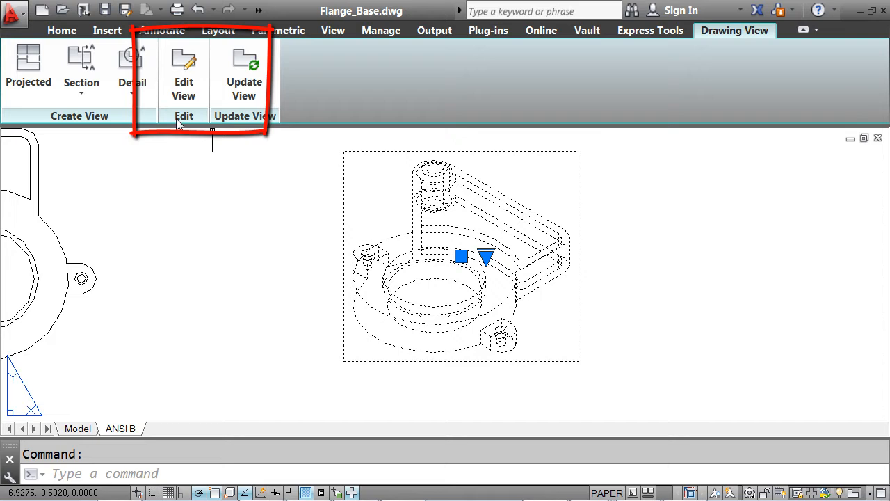
click(184, 80)
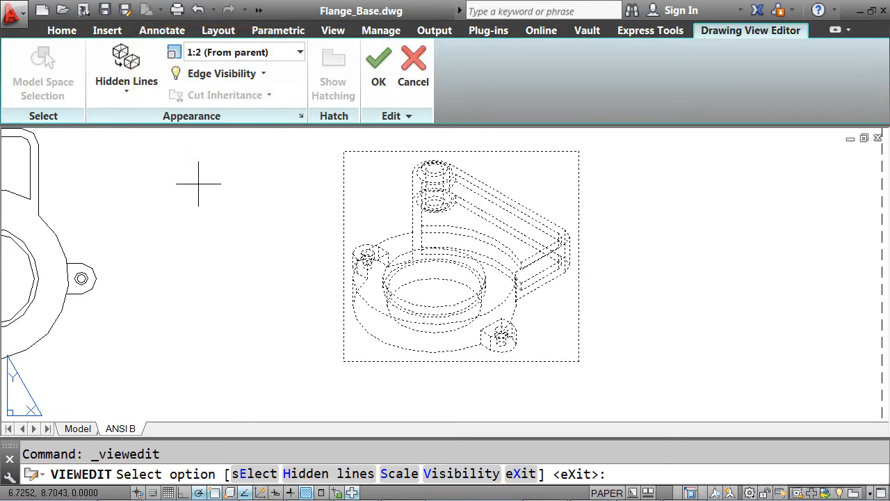
Step: Toggle the isometric view's tangent edges off and on repeatedly to compare the display, leaving them turned on
click(264, 76)
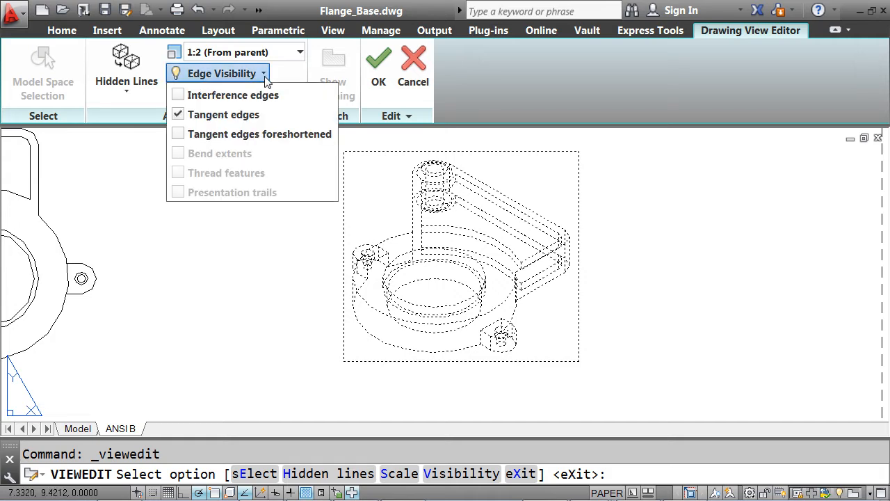
click(179, 118)
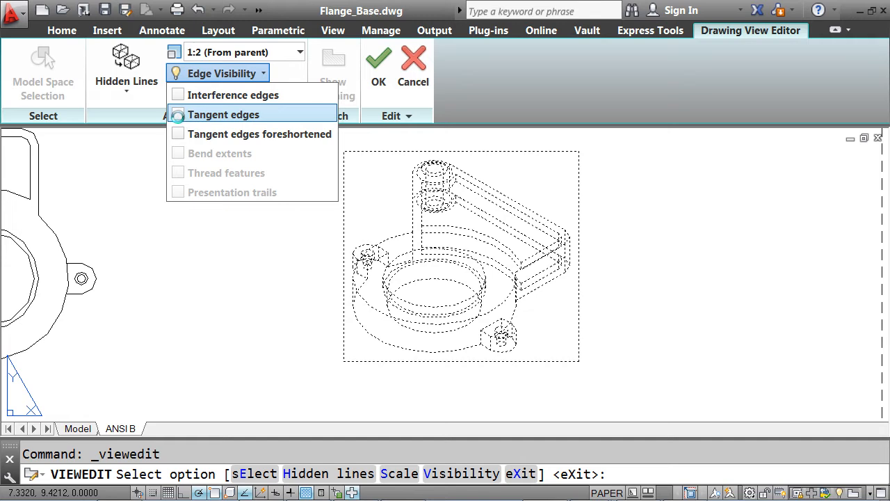
click(178, 117)
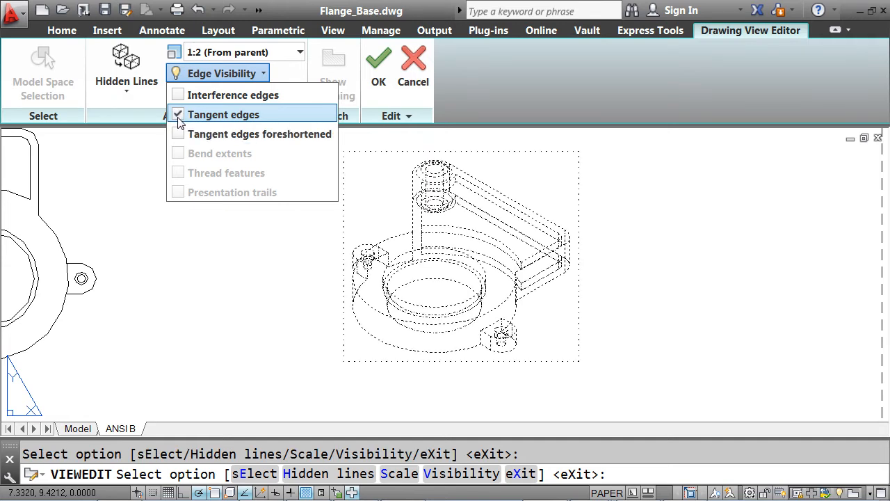
click(178, 117)
click(179, 117)
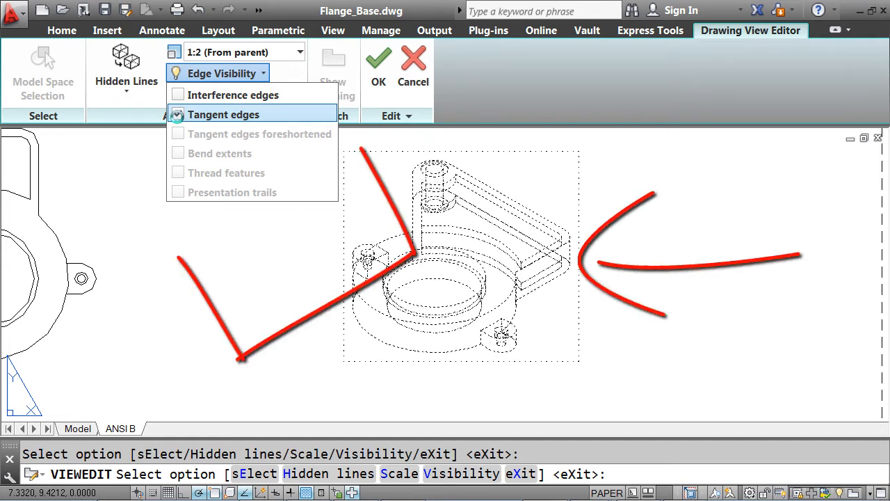
click(179, 118)
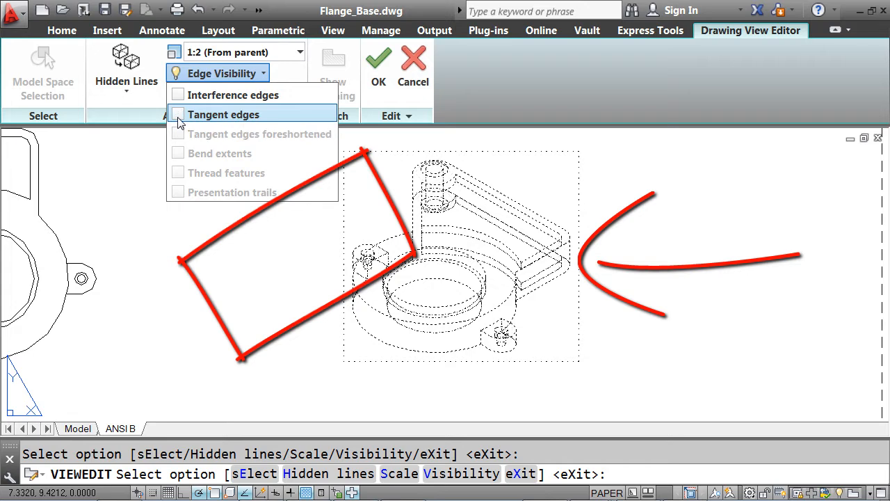
click(179, 115)
click(179, 115)
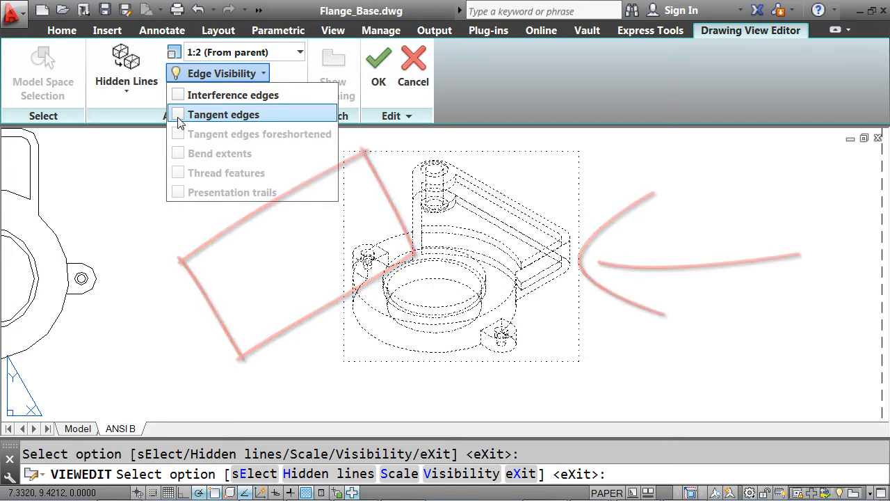
click(179, 116)
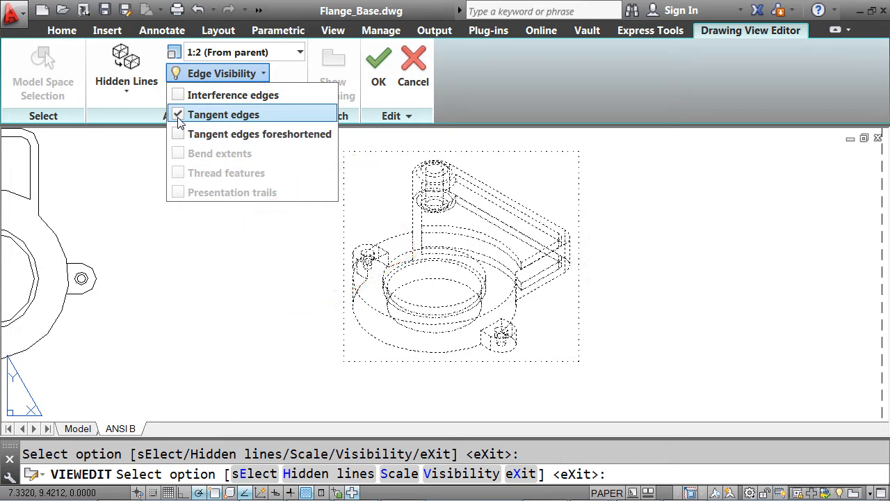
click(178, 115)
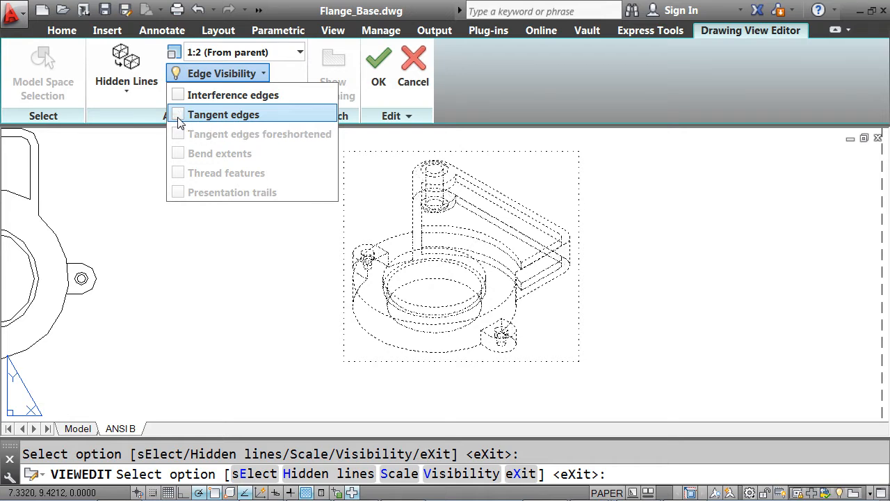
click(179, 115)
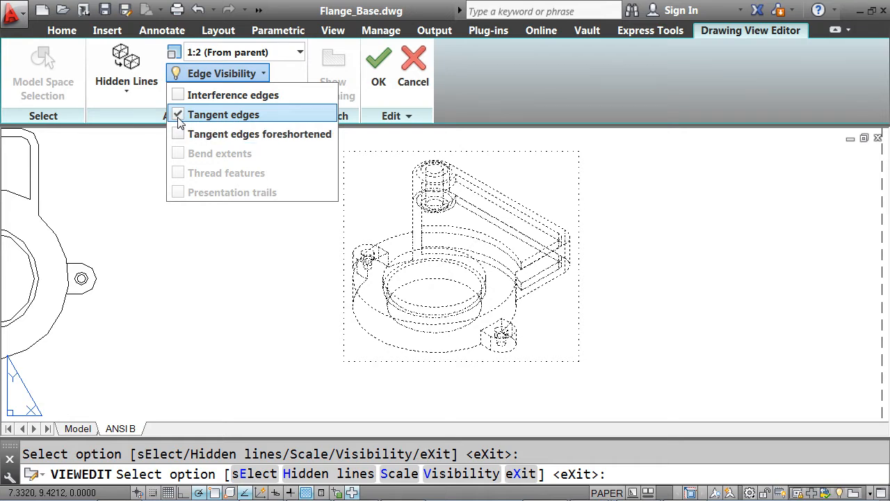
Step: Set the isometric view's display style to Shaded with visible lines and finish editing the view
click(128, 93)
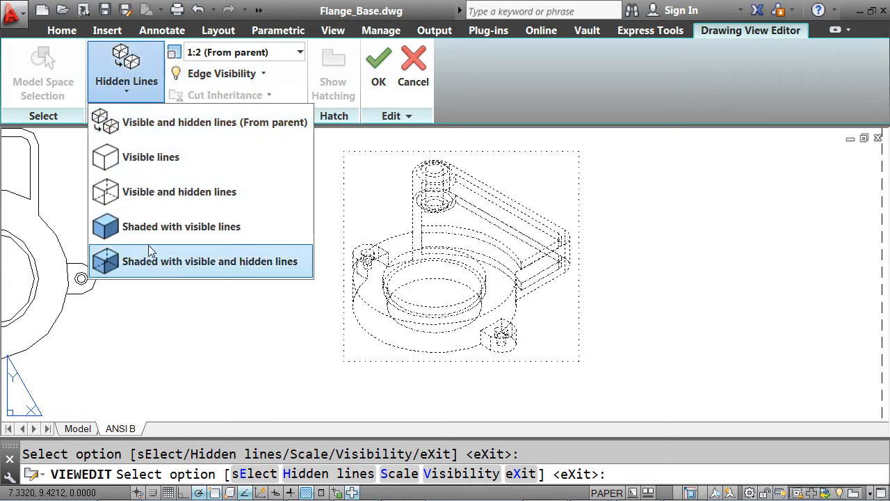
click(150, 240)
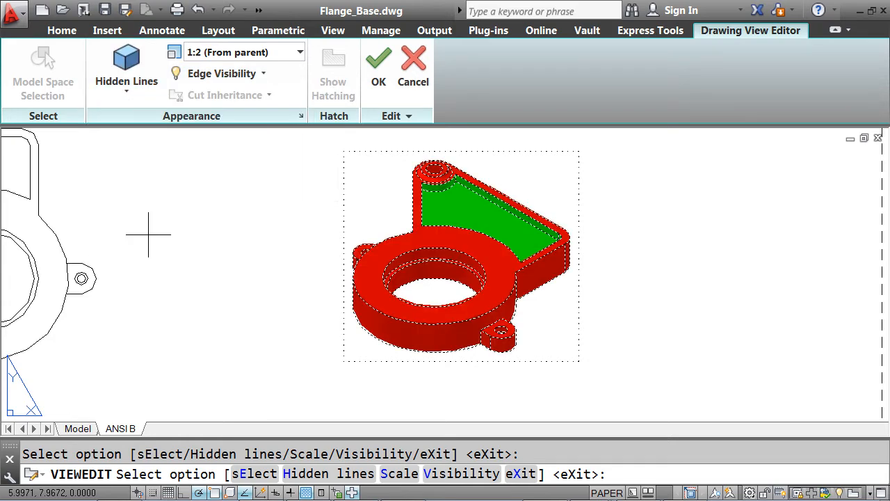
key(Return)
scroll(402, 258, down, 3)
middle_drag(402, 259, 464, 220)
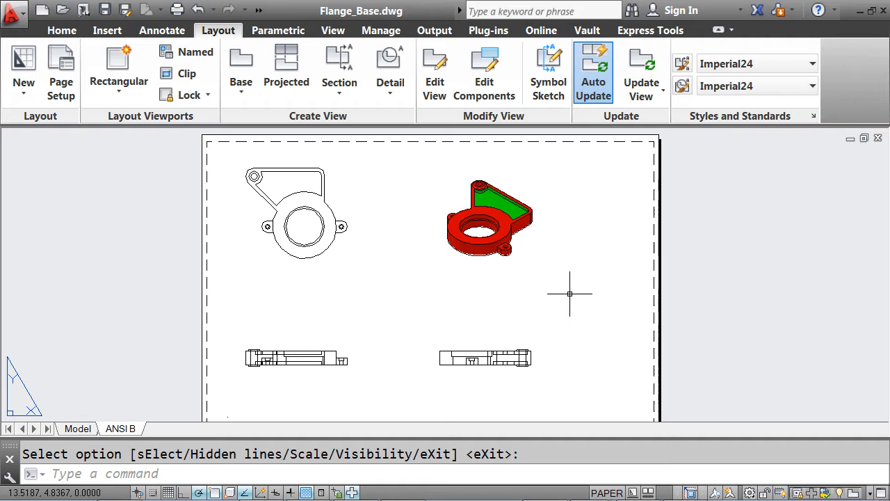
key(Escape)
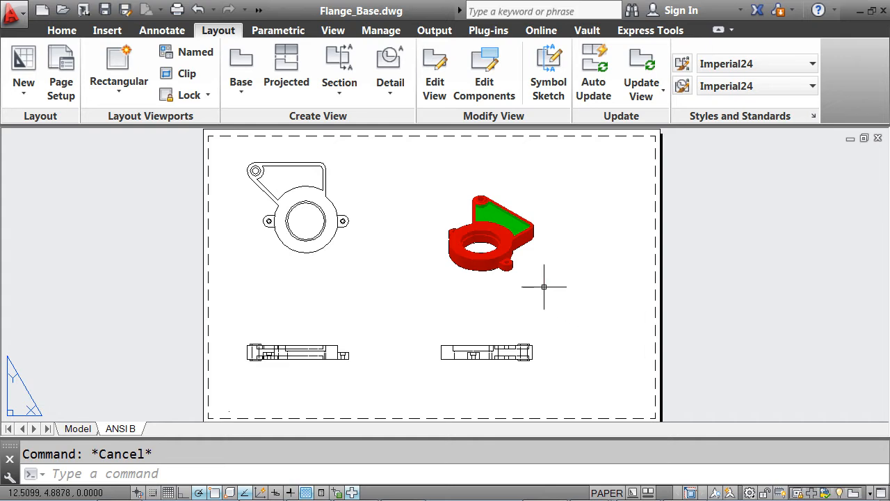
Step: Change the isometric view's scale to 1:1, switch it to 1:2, and set it back to 1:1
click(511, 262)
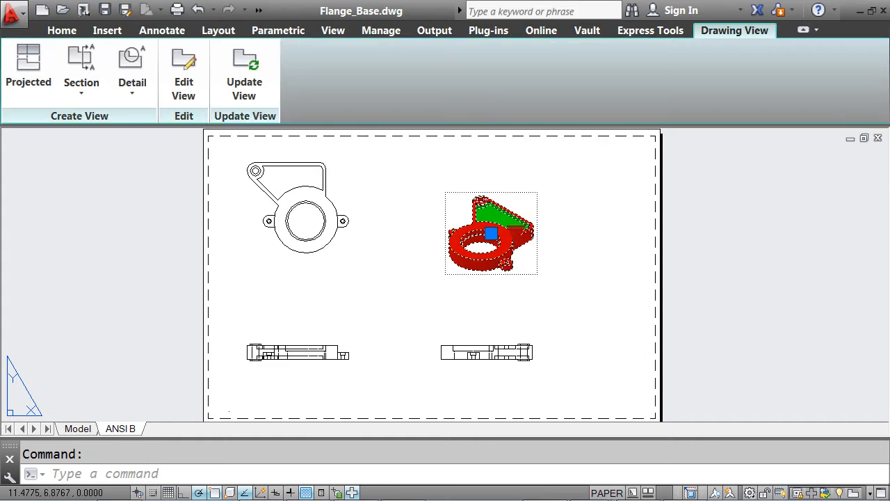
click(517, 237)
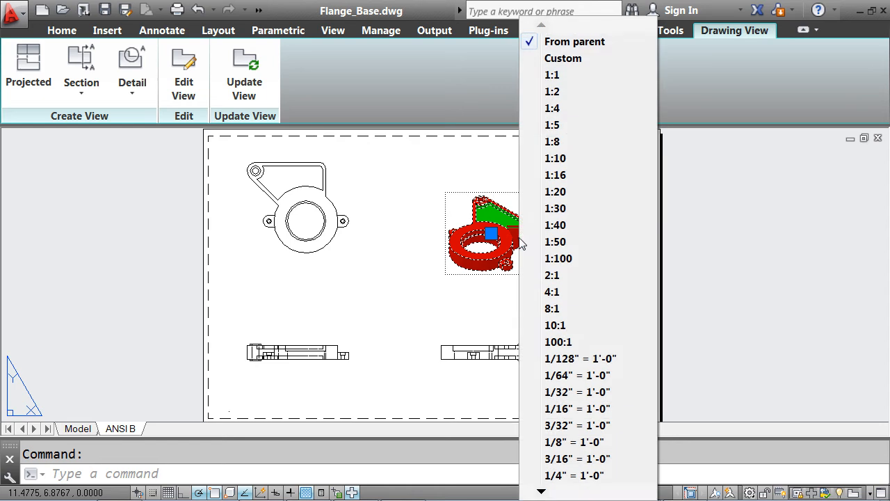
click(562, 76)
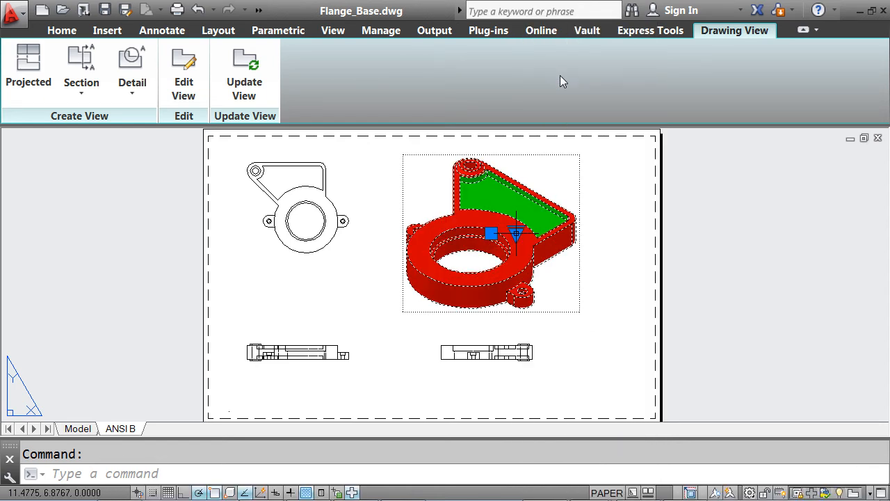
click(516, 234)
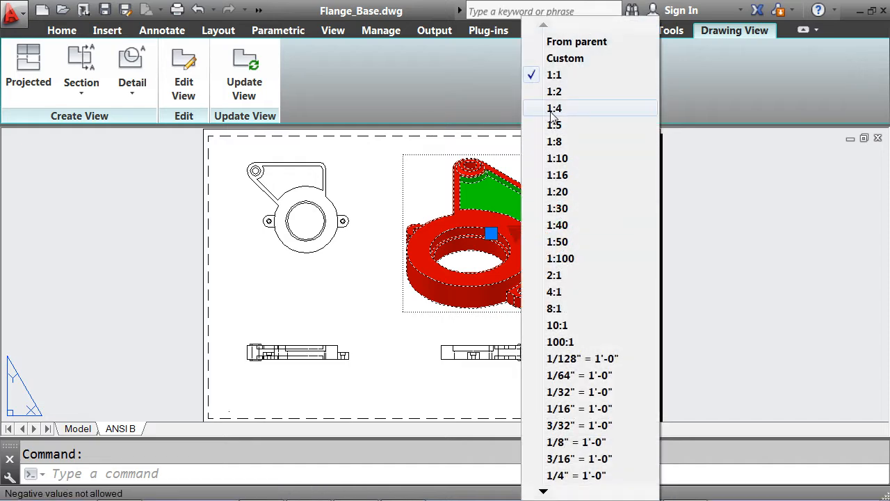
click(554, 91)
click(519, 236)
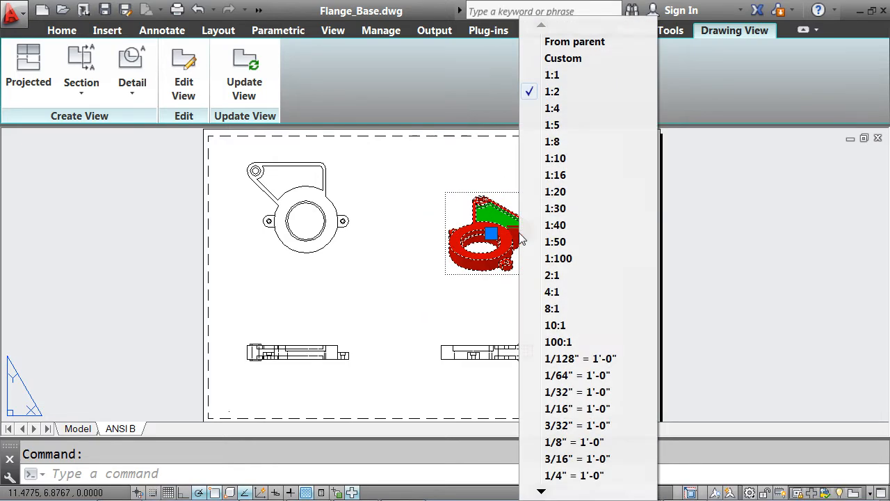
click(556, 77)
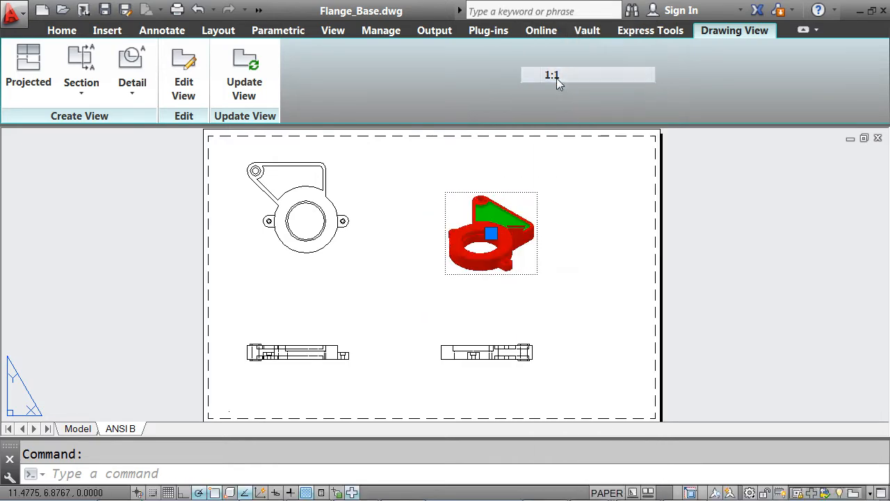
Step: Move the enlarged isometric view slightly to the right on the sheet and deselect it
click(491, 233)
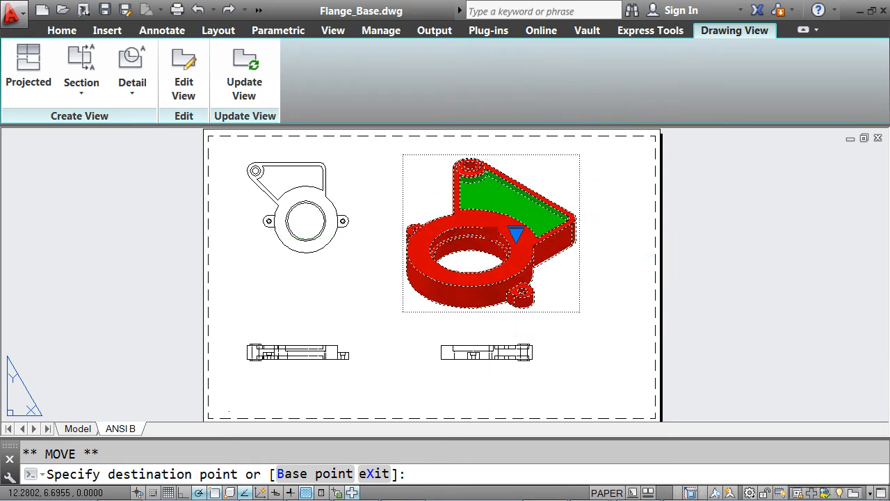
click(537, 240)
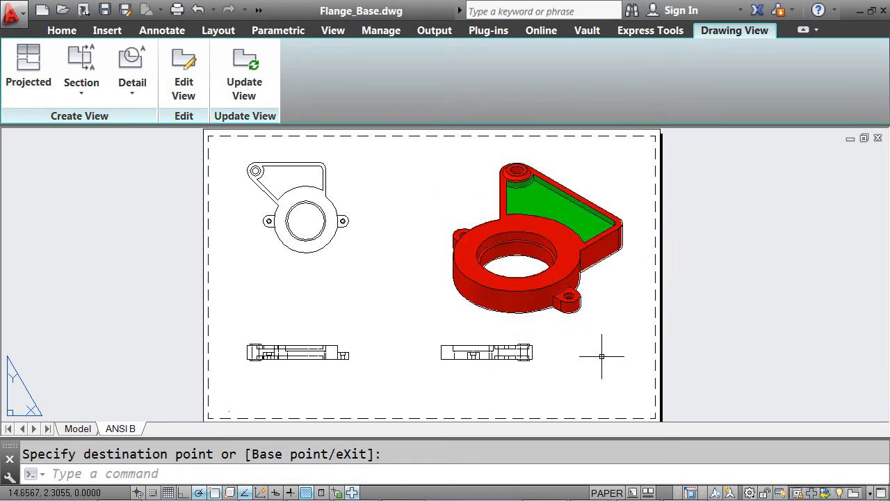
key(Escape)
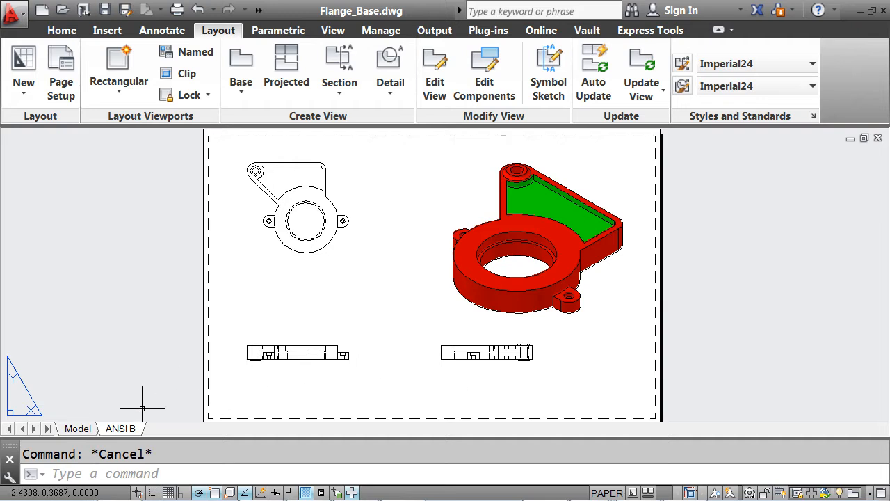
Step: In model space, select the wider upper cylinder of the flange's central bore and show its properties docked beside the drawing
click(79, 429)
scroll(405, 292, up, 3)
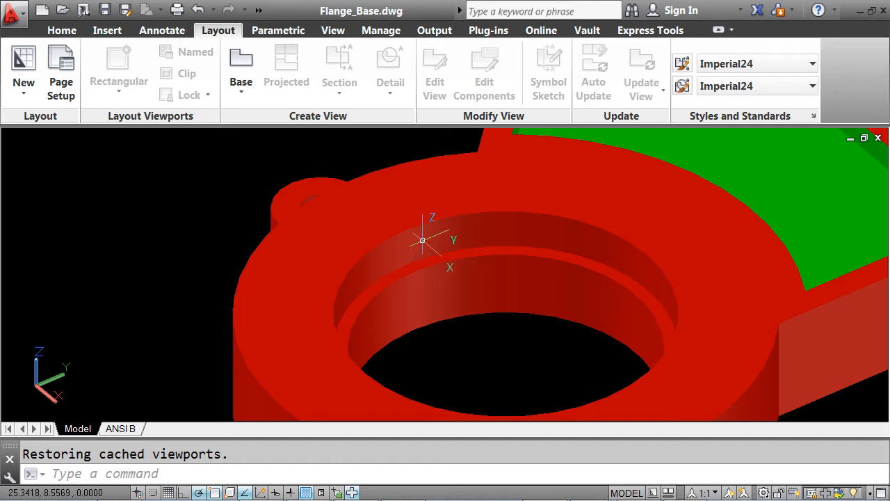
click(422, 240)
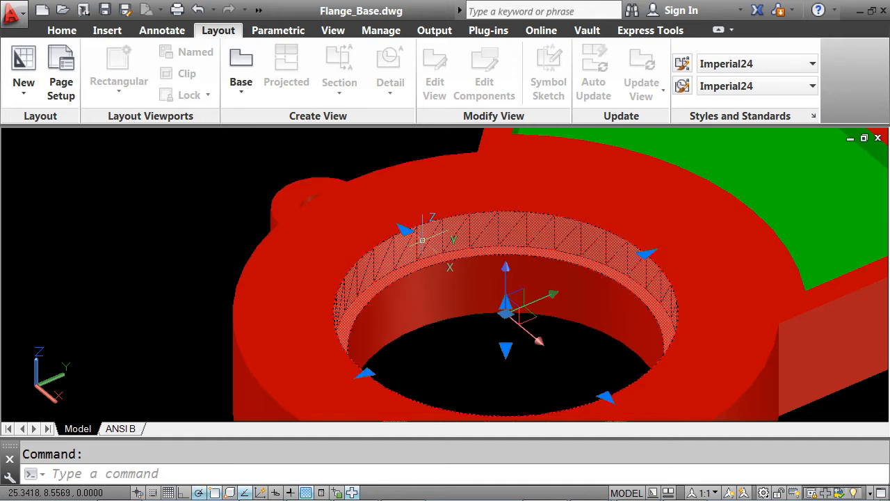
right_click(422, 240)
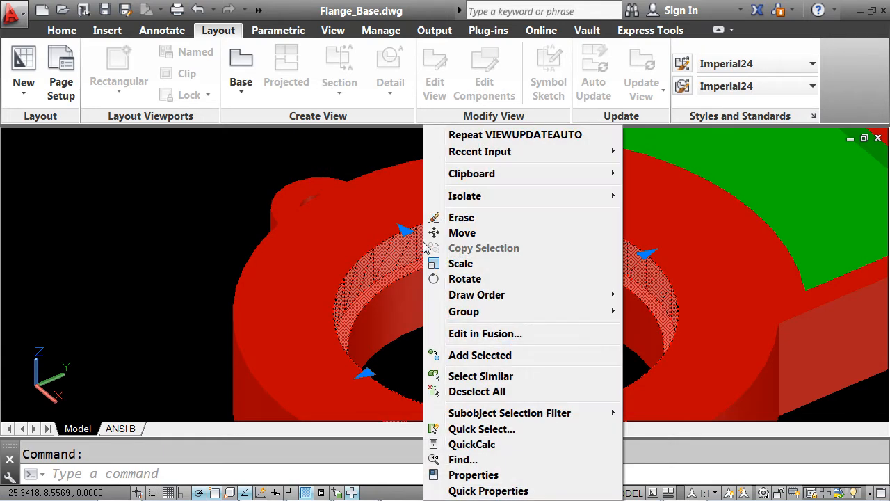
click(474, 474)
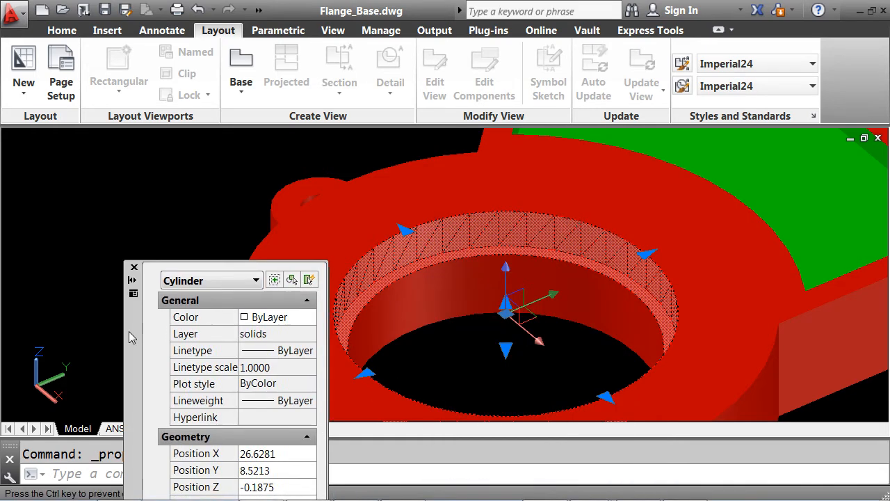
mouse_move(128, 331)
mouse_down()
mouse_move(51, 235)
mouse_move(21, 212)
mouse_up()
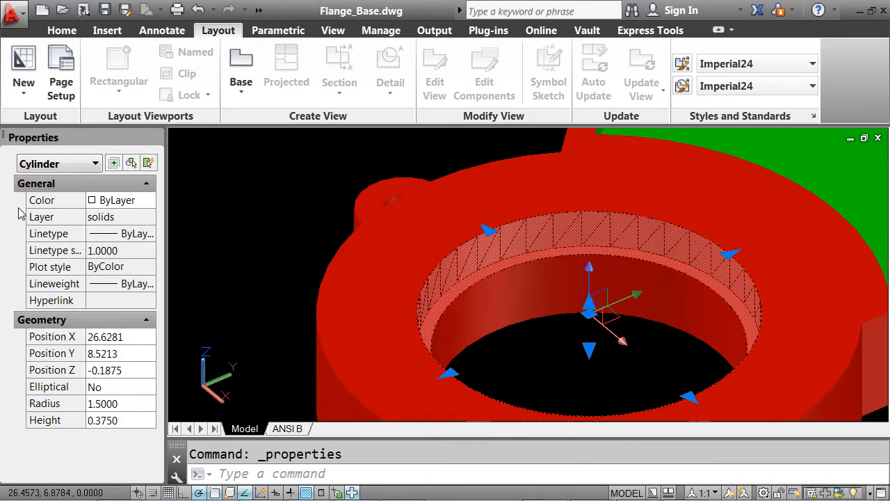
Step: Set the selected bore cylinder's radius to 2 and leave its height as it is
click(139, 403)
text(2)
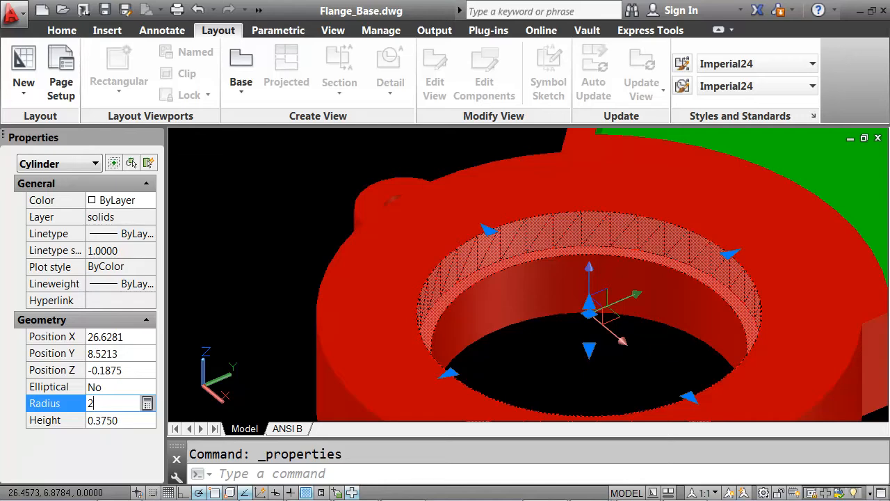
key(Tab)
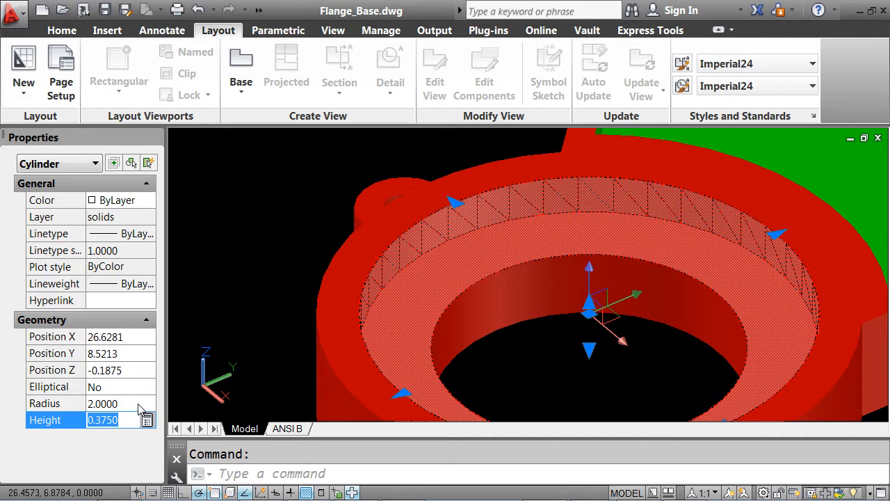
click(243, 271)
key(Escape)
key(Escape)
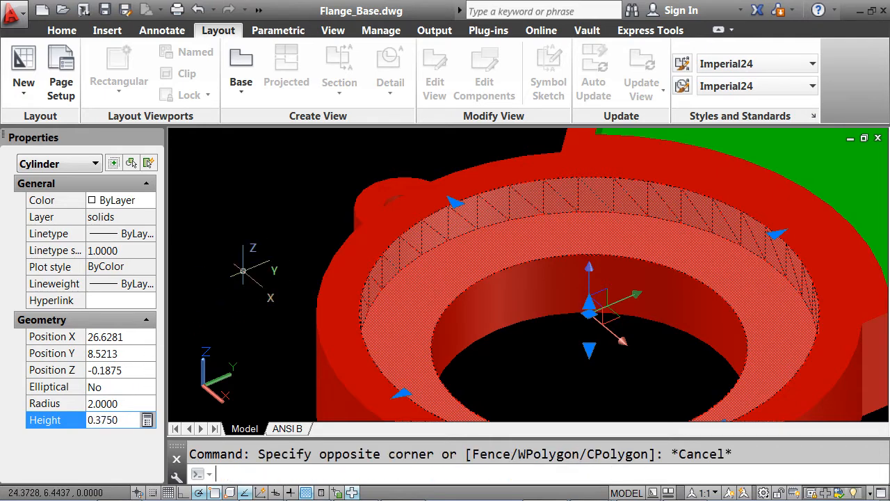
Step: Return to the ANSI B layout and update all its drawing views to match the changed model
click(287, 429)
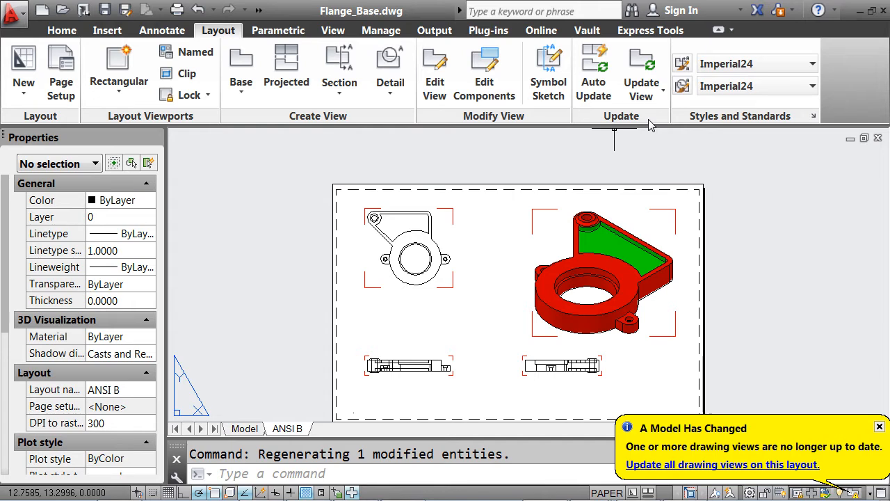
click(692, 464)
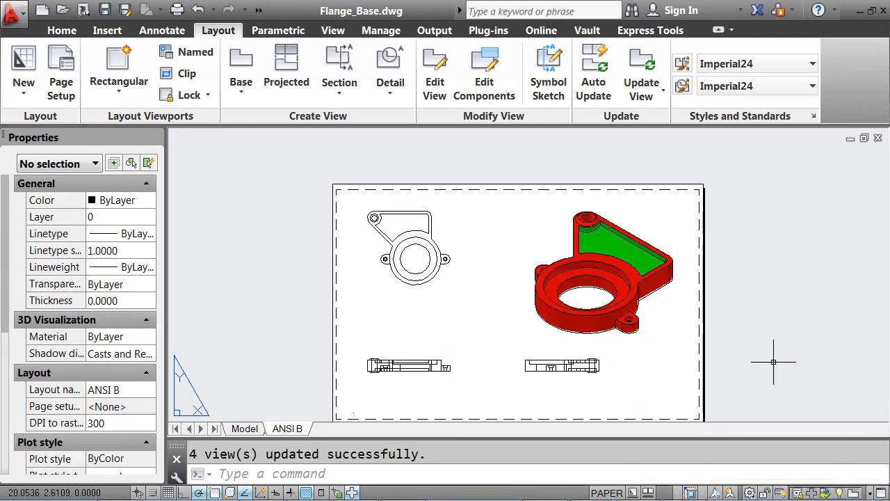
Step: Turn on automatic updating of the drawing views
scroll(618, 320, up, 4)
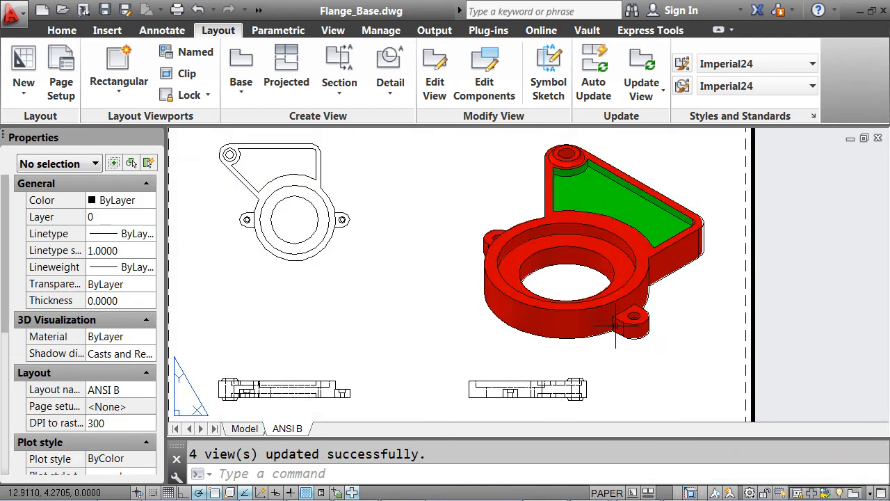
scroll(616, 316, up, 3)
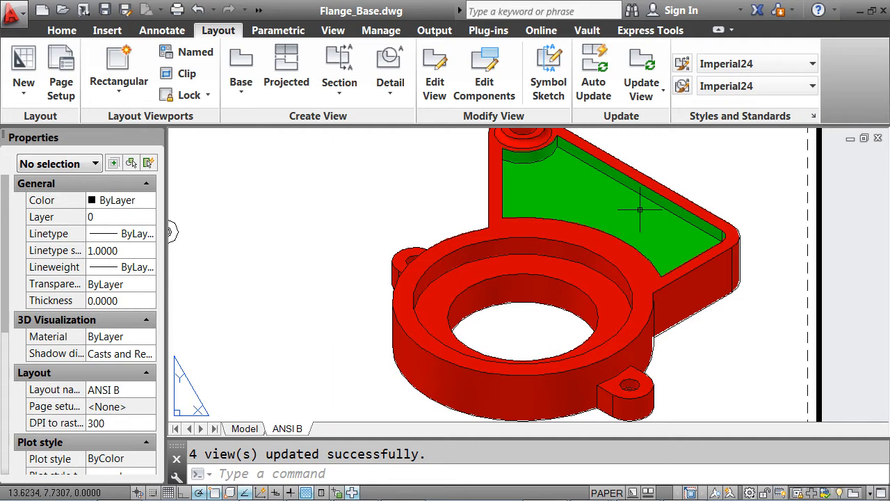
click(593, 73)
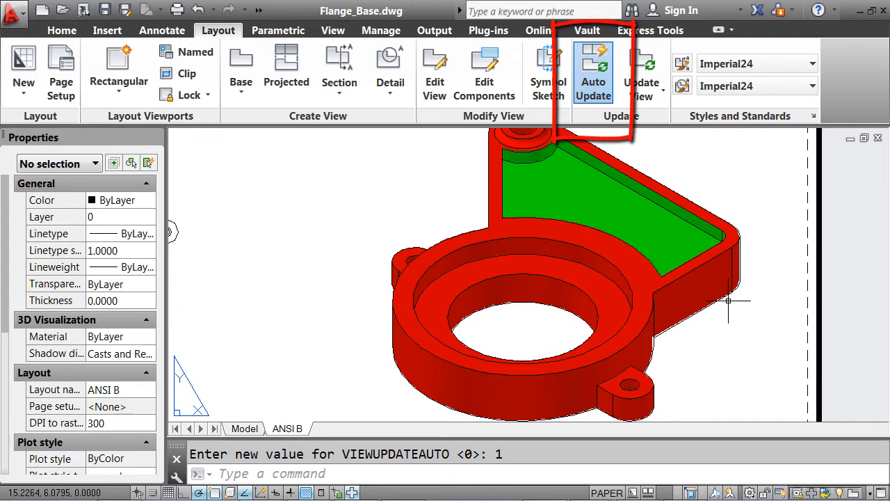
scroll(728, 300, down, 5)
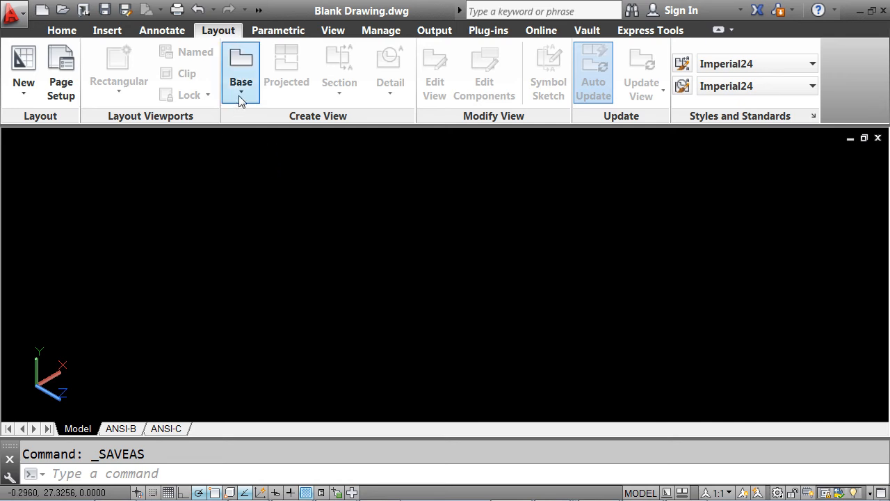
Step: In Blank Drawing.dwg, erase the border with title block and the remaining green text fields from the ANSI-B layout
click(121, 430)
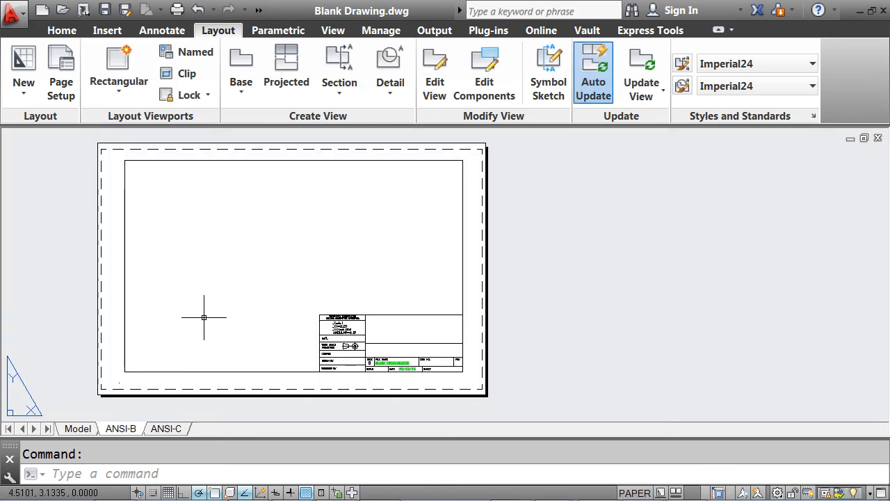
click(228, 372)
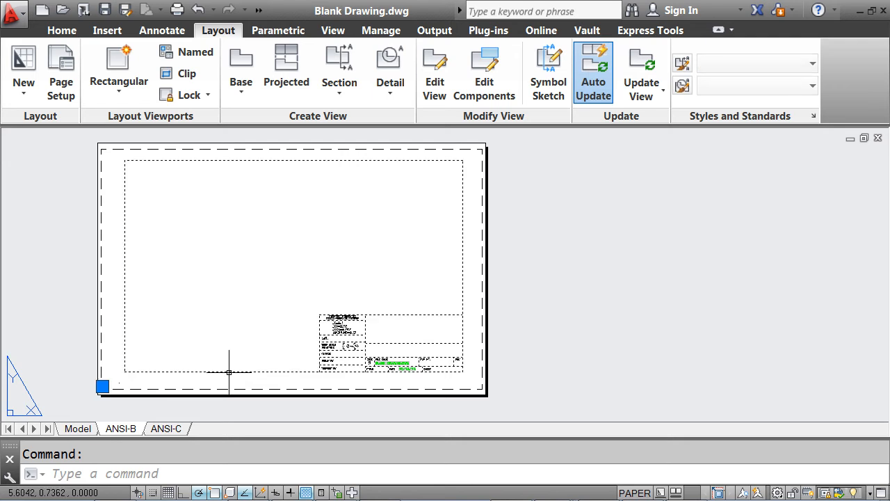
text(e)
key(Return)
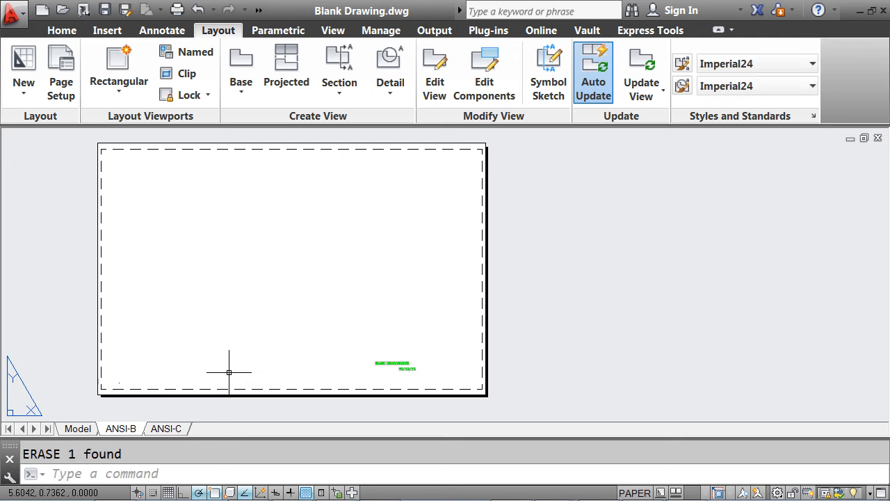
click(427, 383)
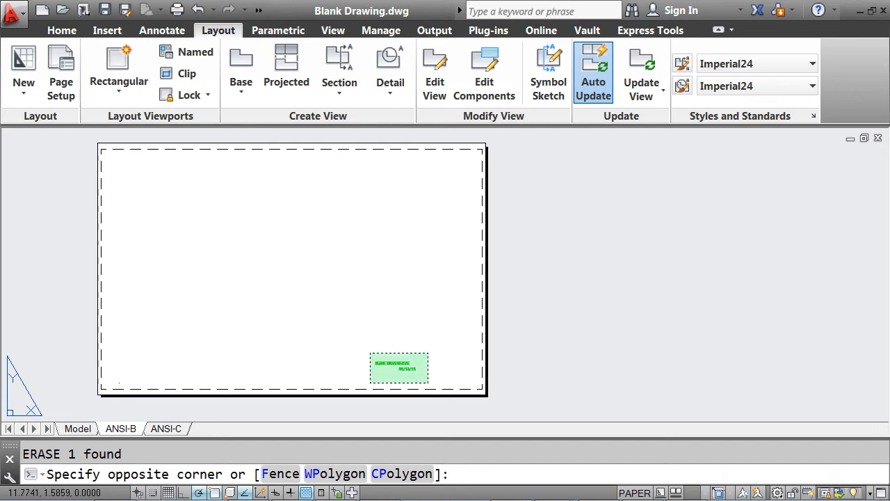
click(370, 353)
text(e)
key(Return)
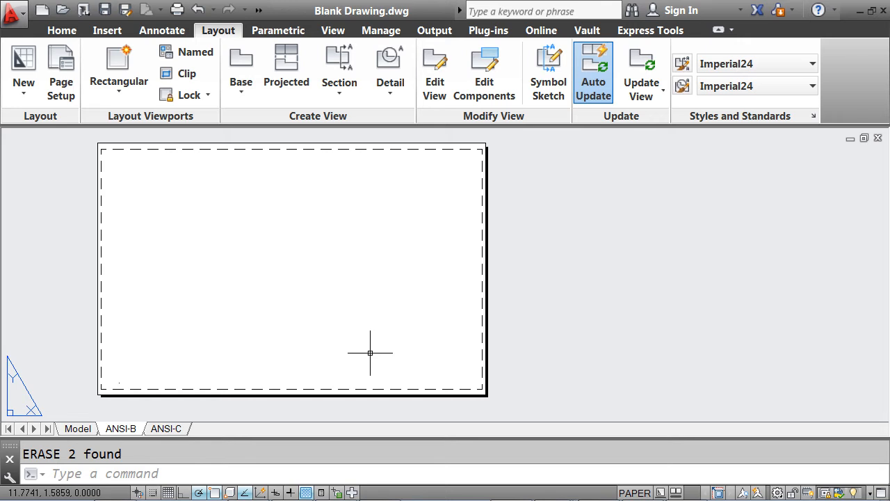
Step: Start a base view from the Inventor part file Coupler3.ipt
click(238, 96)
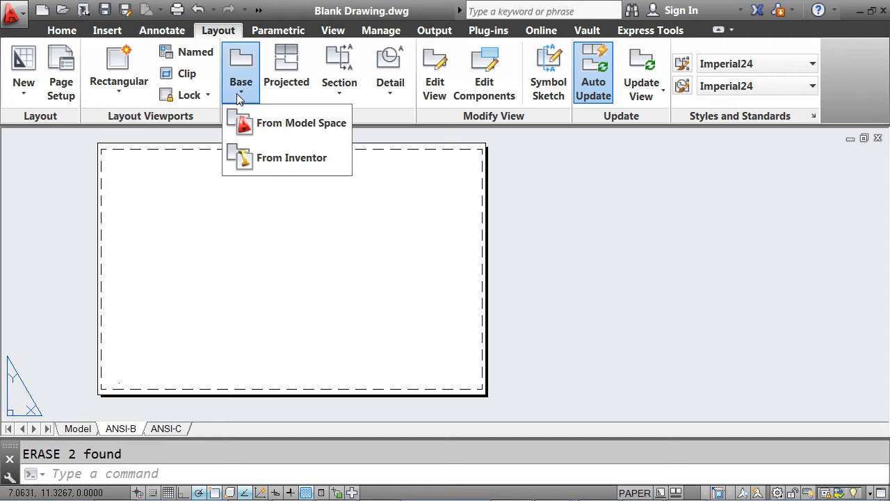
click(252, 161)
click(325, 194)
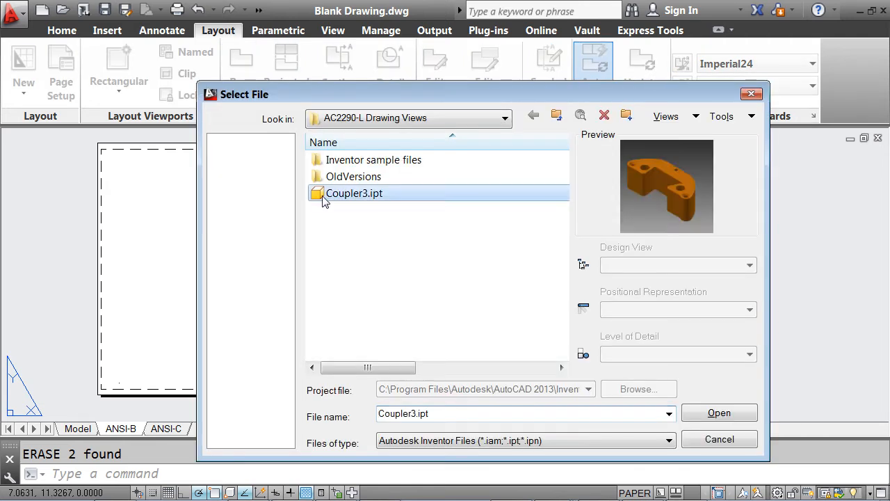
click(694, 412)
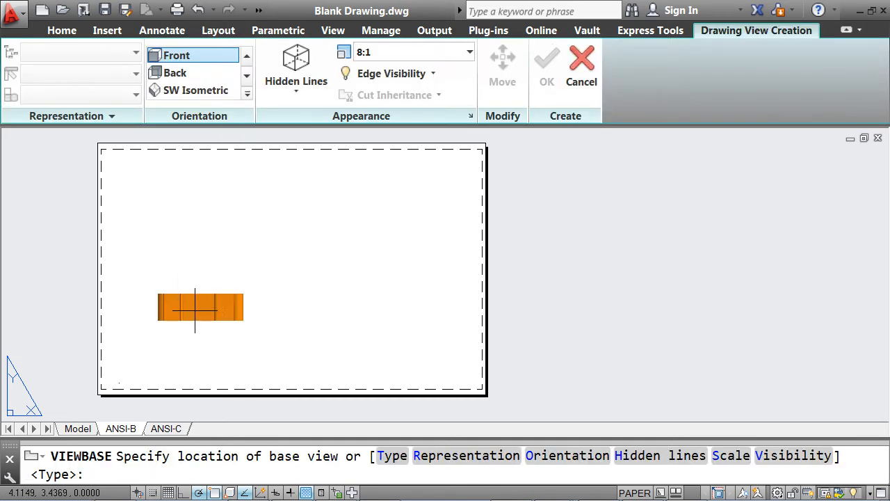
Step: Set the coupler's base view to the Top orientation and place it in the upper left area of the sheet
middle_drag(176, 338, 301, 338)
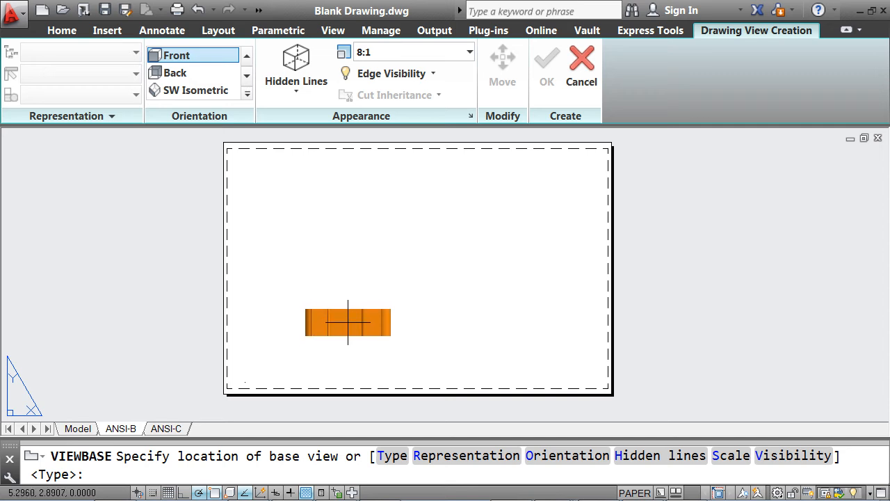
click(246, 77)
click(247, 58)
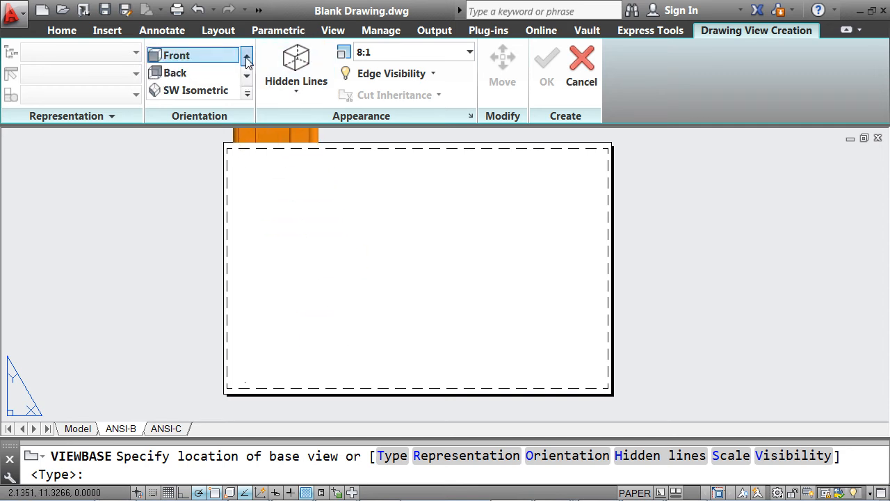
click(247, 60)
click(247, 58)
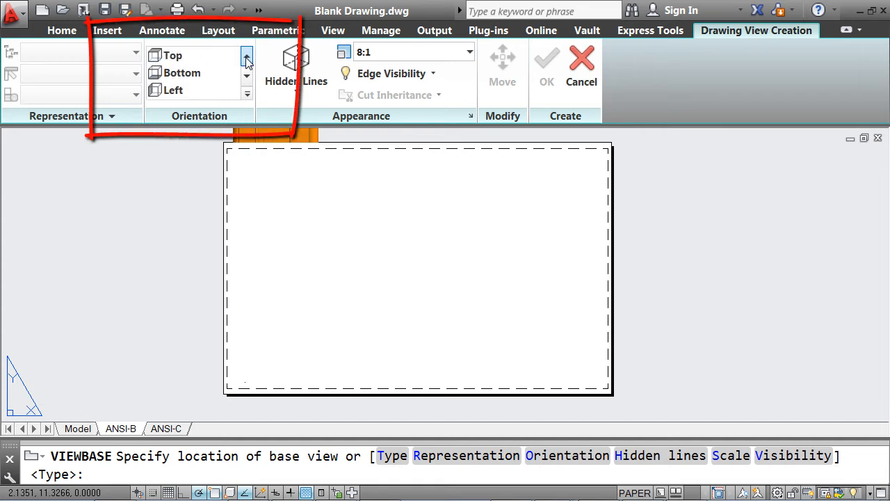
click(193, 61)
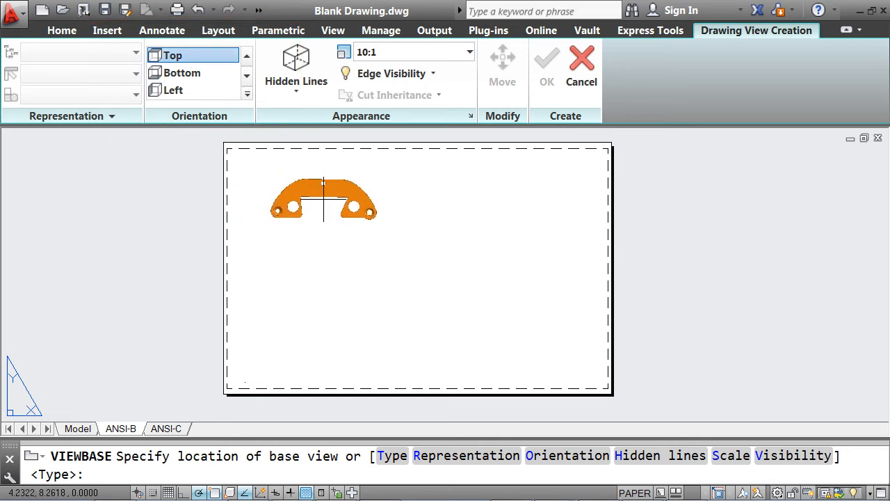
click(323, 184)
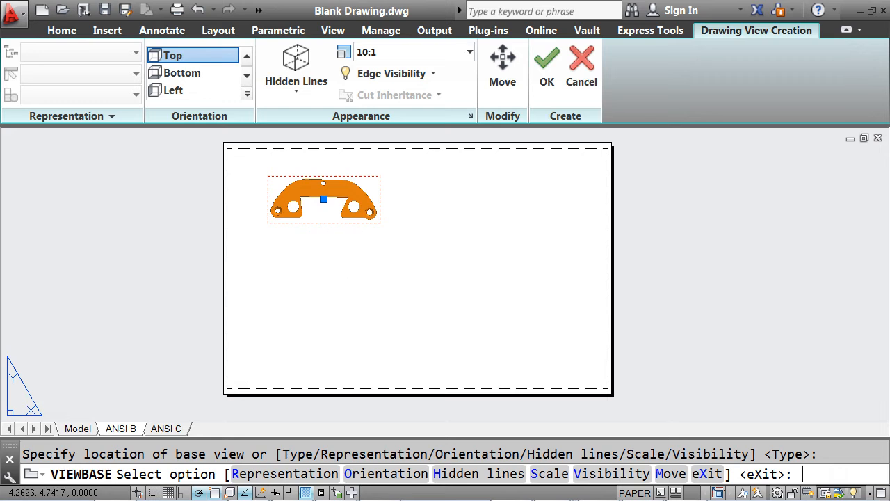
Step: Accept the base view, place a projected front view directly below it, and finish creating the views
key(Return)
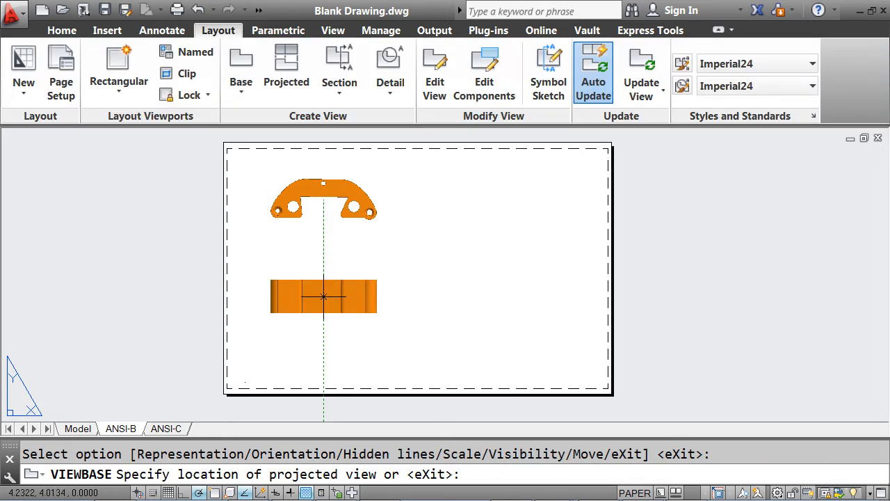
click(324, 296)
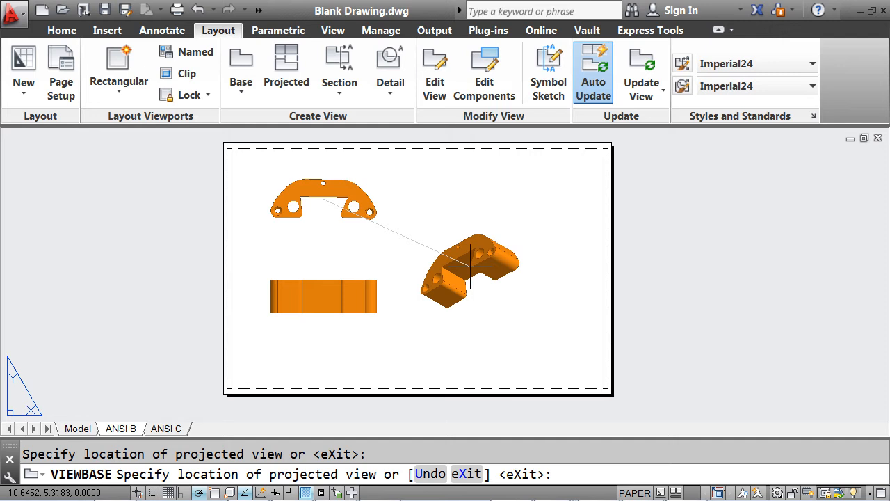
key(Return)
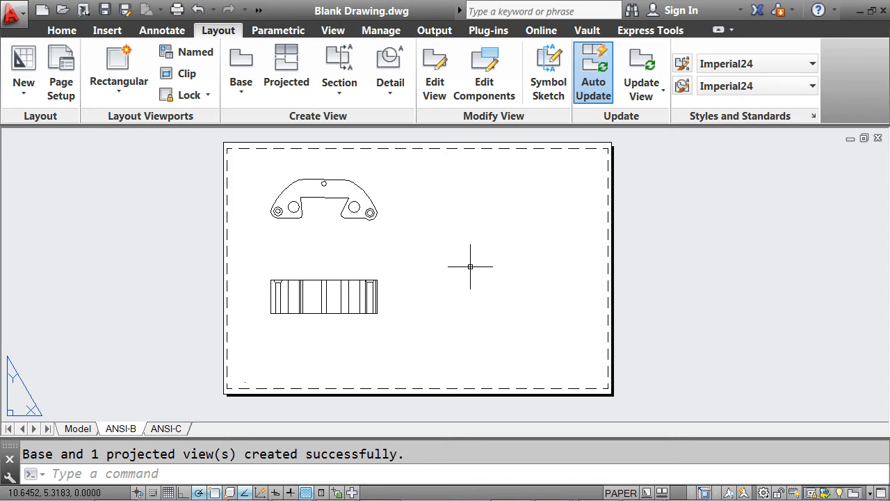
Step: Set the drawing's linetype scale factor to .25
text(lts)
key(Return)
text(.2)
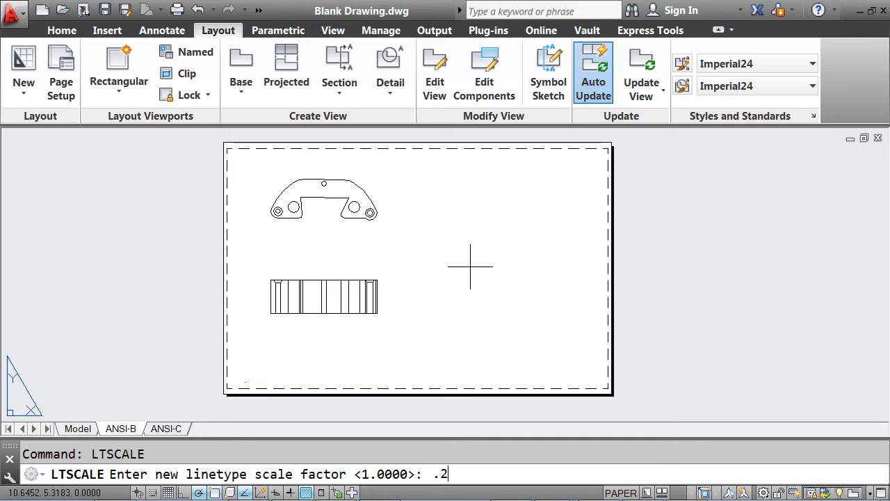
text(5)
key(Return)
key(Return)
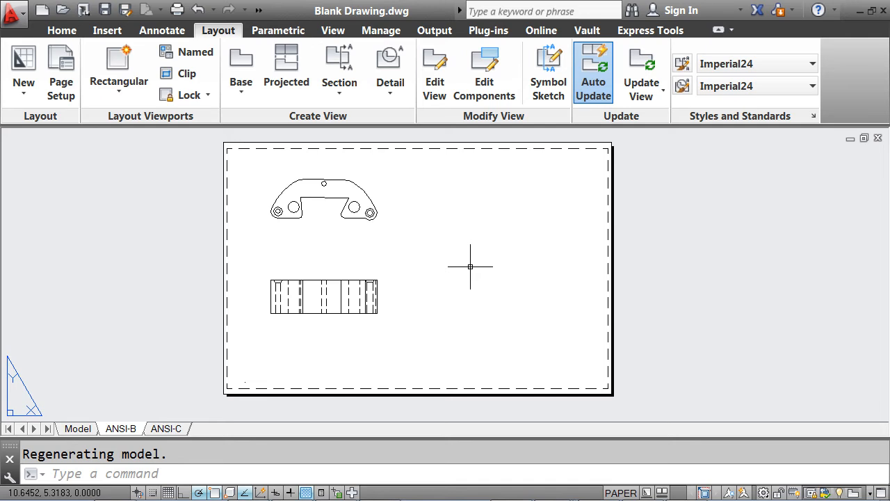
Step: Project an isometric view from the lower front view and place it in the right half of the sheet
click(292, 82)
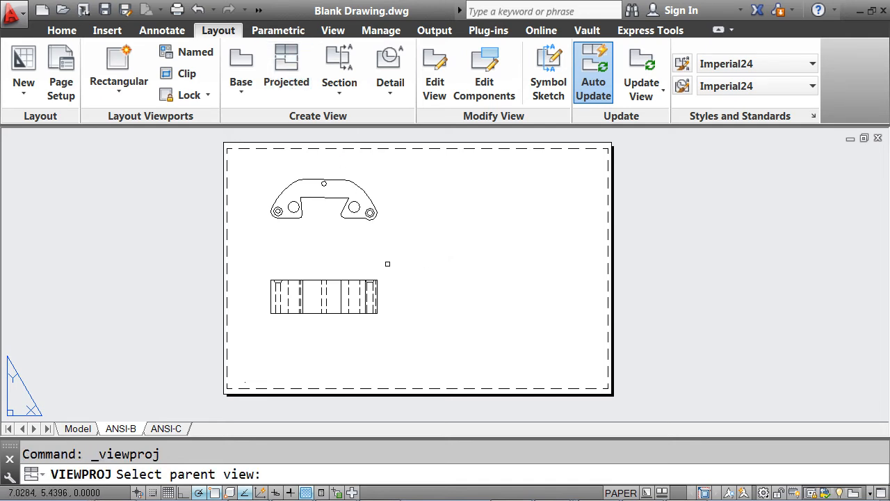
click(361, 281)
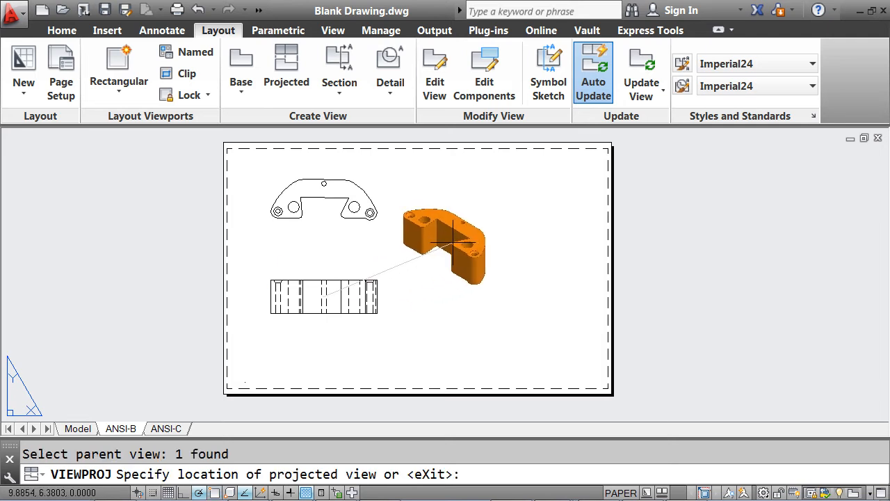
click(498, 241)
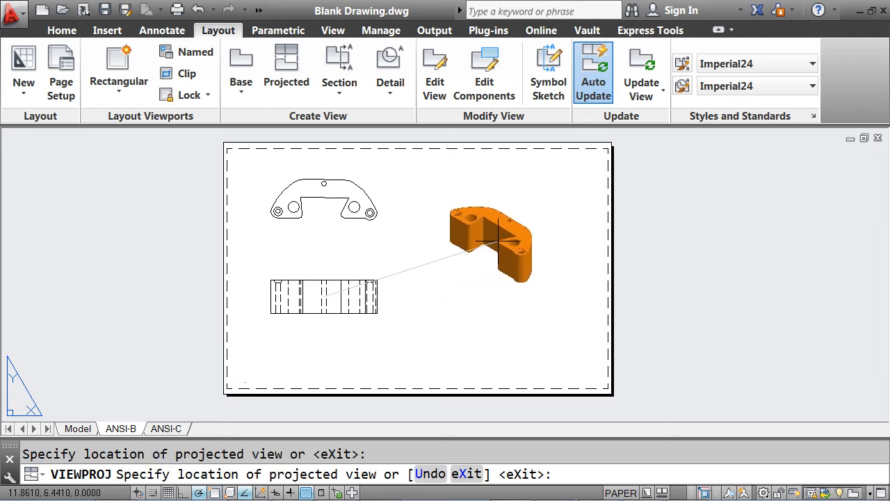
key(Return)
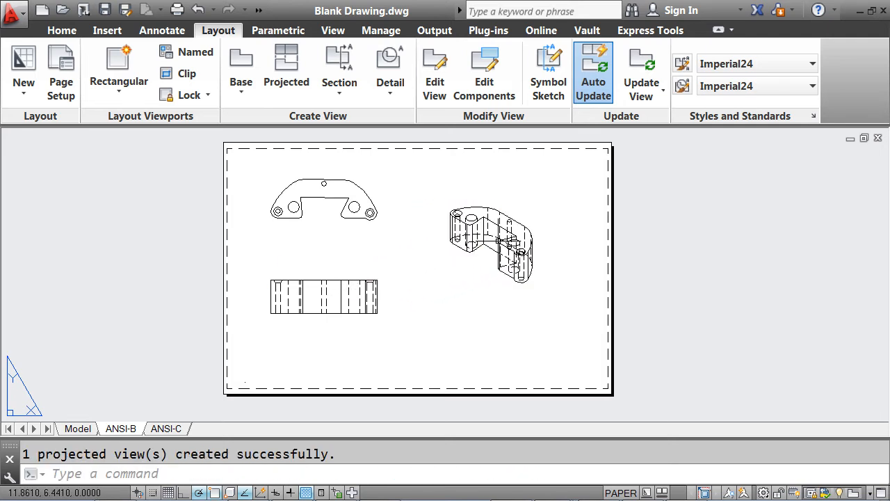
Step: Try scales of 1:1 and 8:1 on the coupler's isometric view
click(499, 260)
click(513, 244)
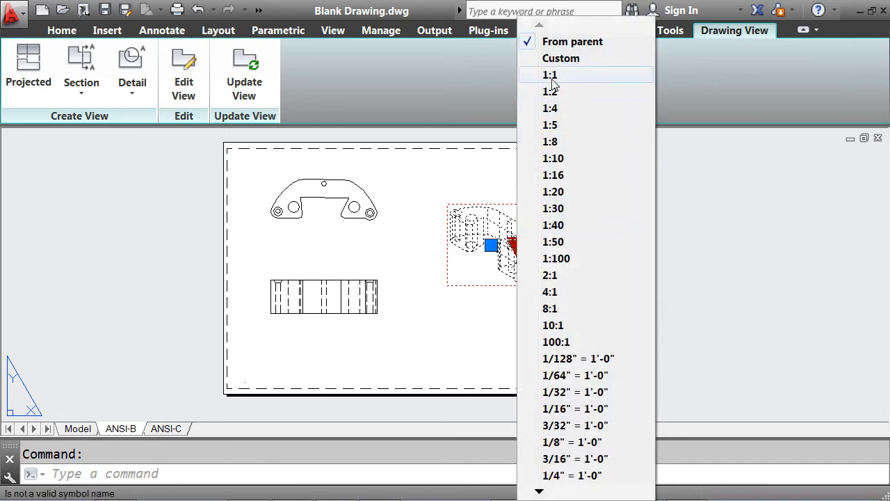
click(551, 78)
click(514, 245)
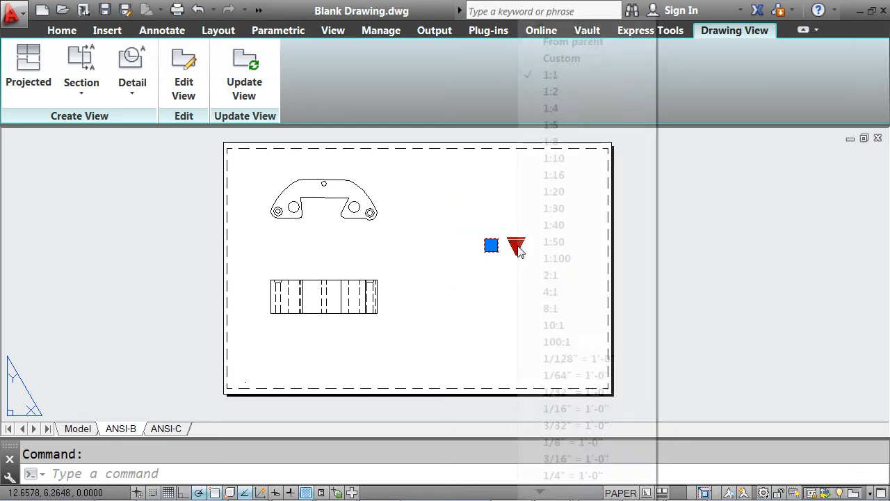
key(Escape)
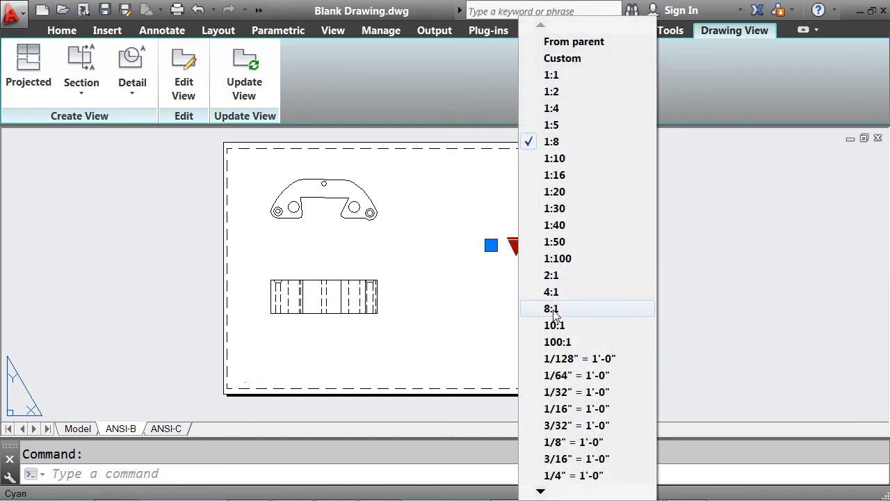
click(554, 310)
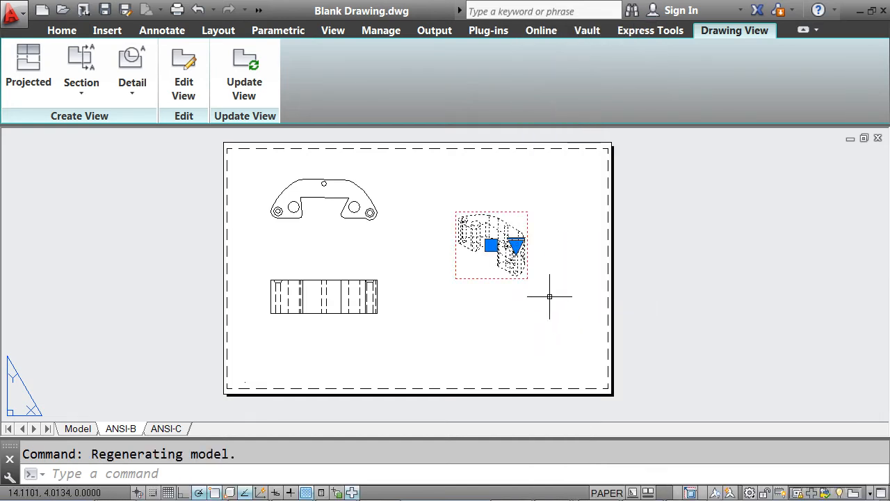
Step: Set the isometric view's scale to 10:1 and deselect the view
click(515, 245)
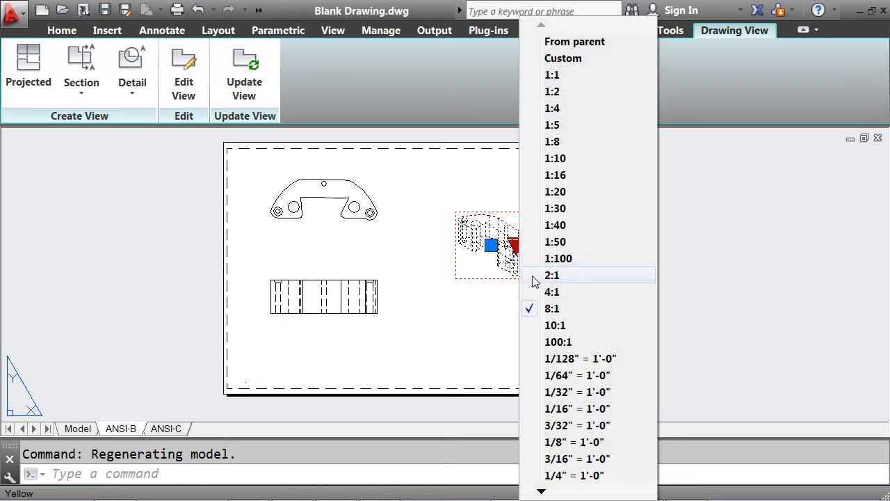
click(555, 326)
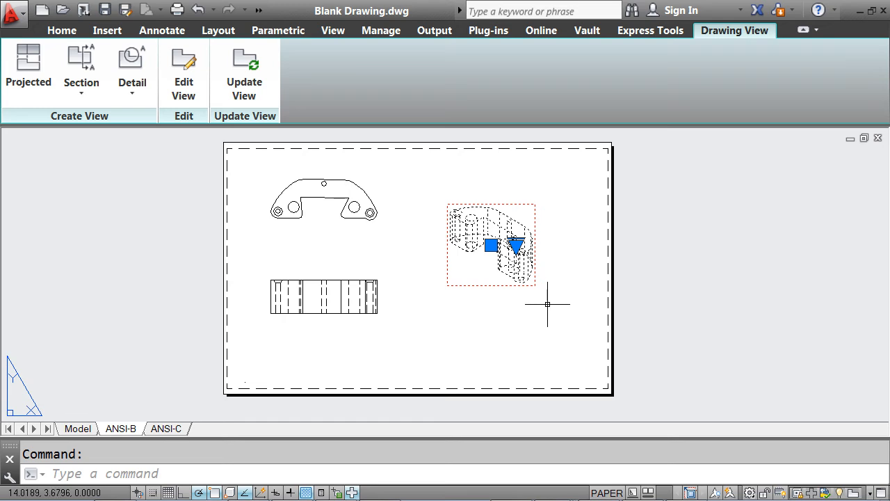
click(516, 246)
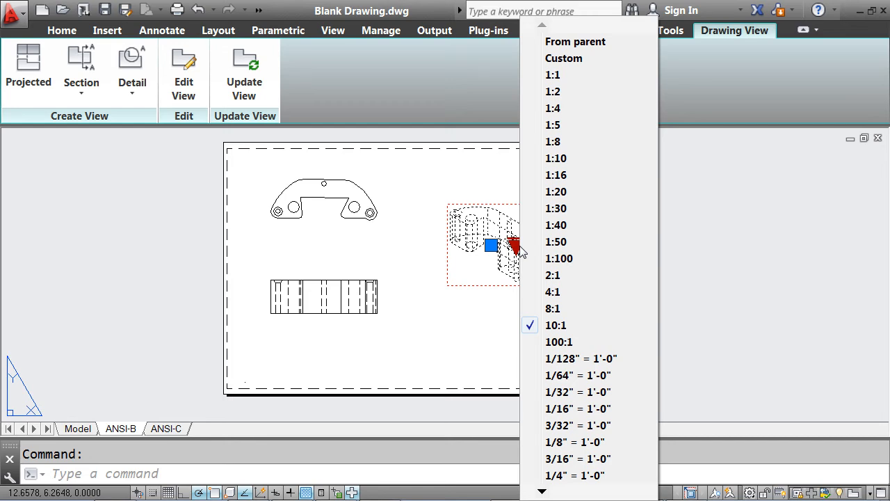
key(Escape)
key(Escape)
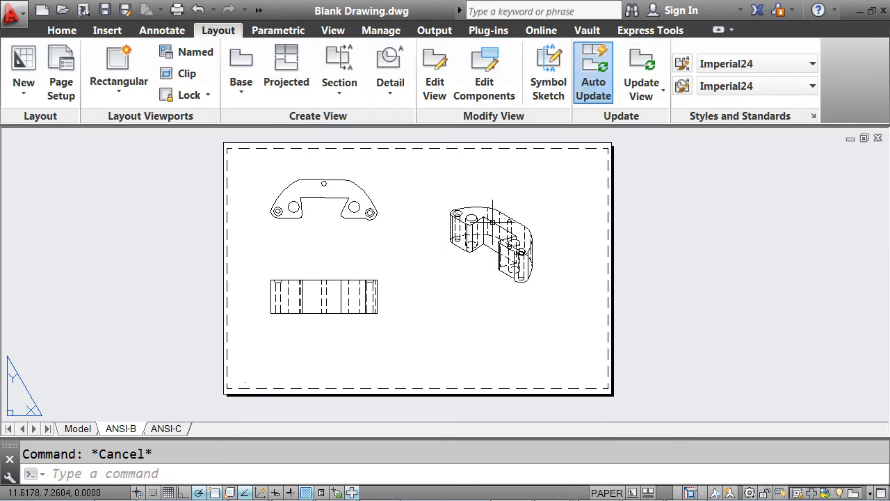
Step: Try Shaded with visible lines on the coupler's isometric view, then set it to Shaded with visible and hidden lines
click(493, 223)
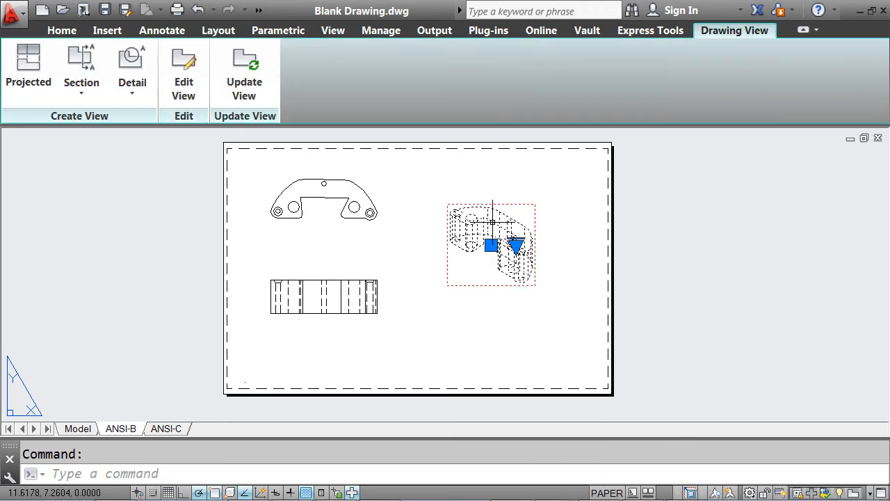
click(184, 98)
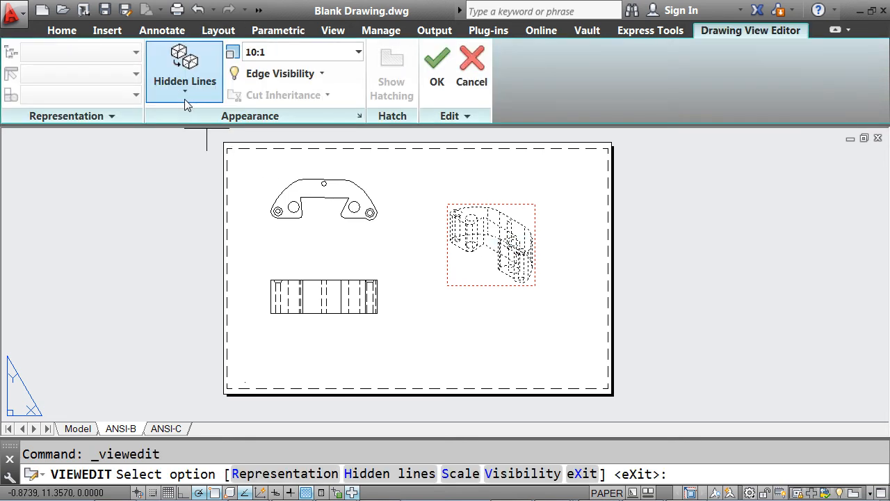
click(183, 96)
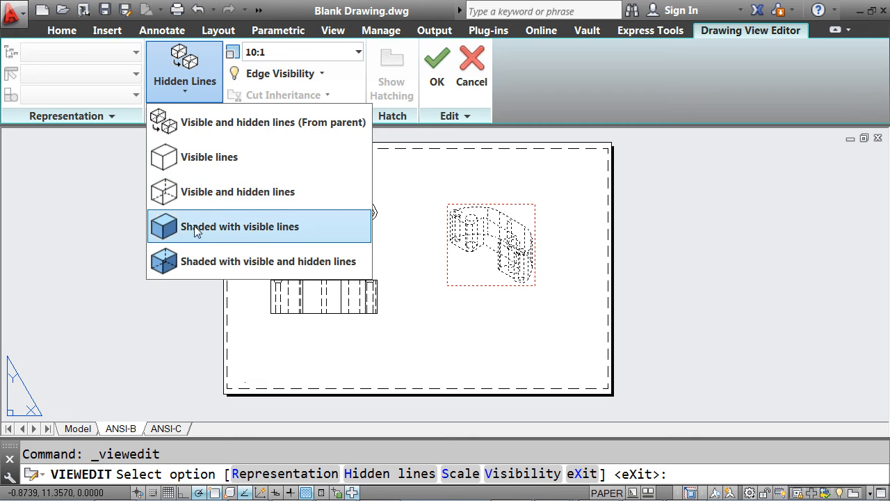
click(194, 226)
click(183, 95)
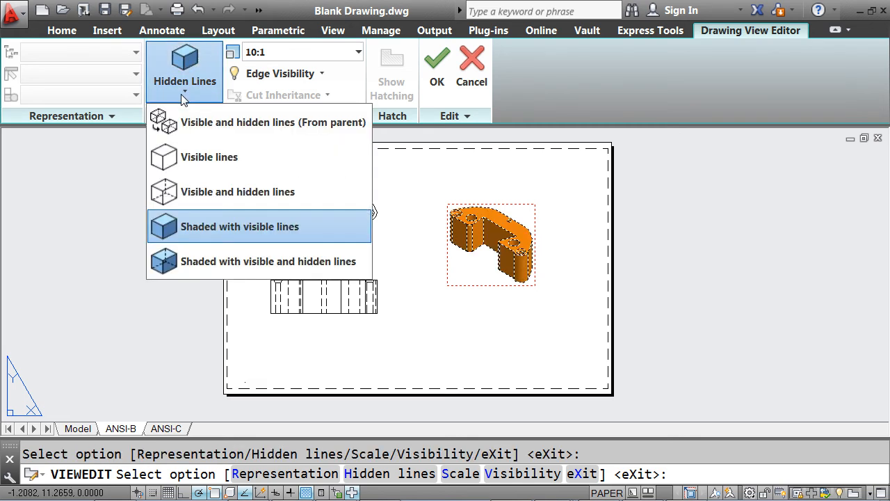
click(221, 265)
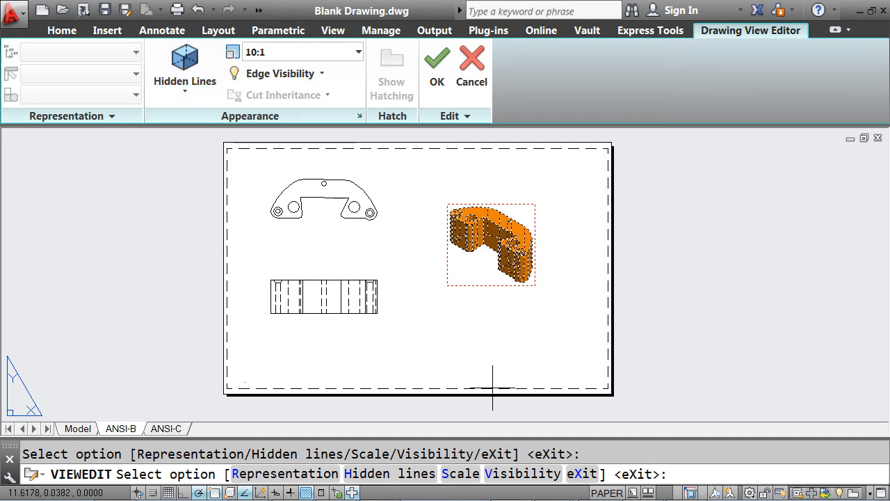
key(Escape)
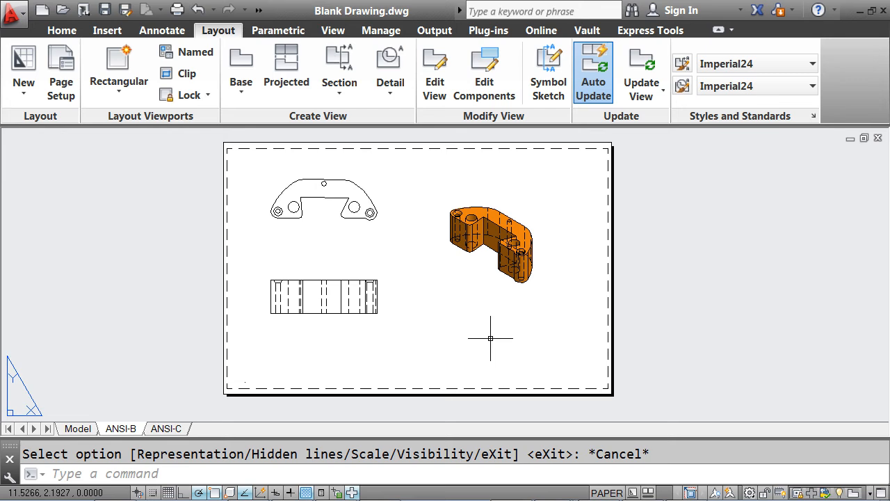
Step: Save the coupler drawing and switch to Inventor, where Coupler3.ipt is open
click(105, 11)
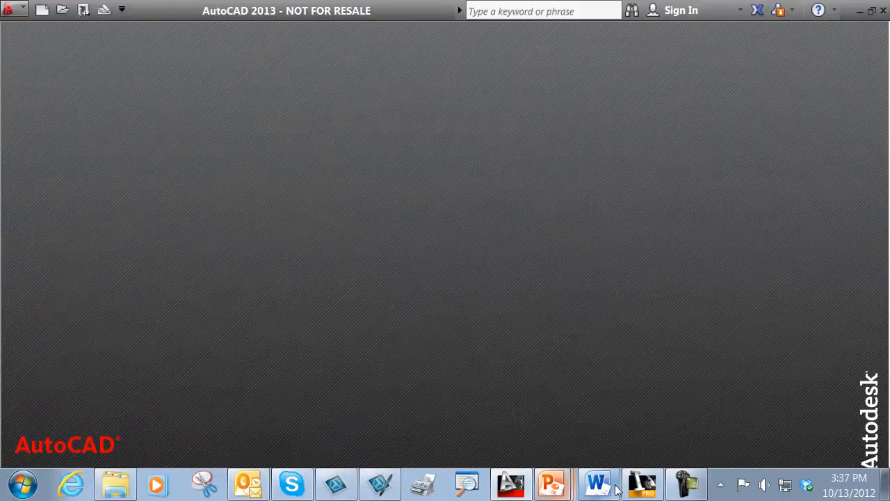
click(641, 485)
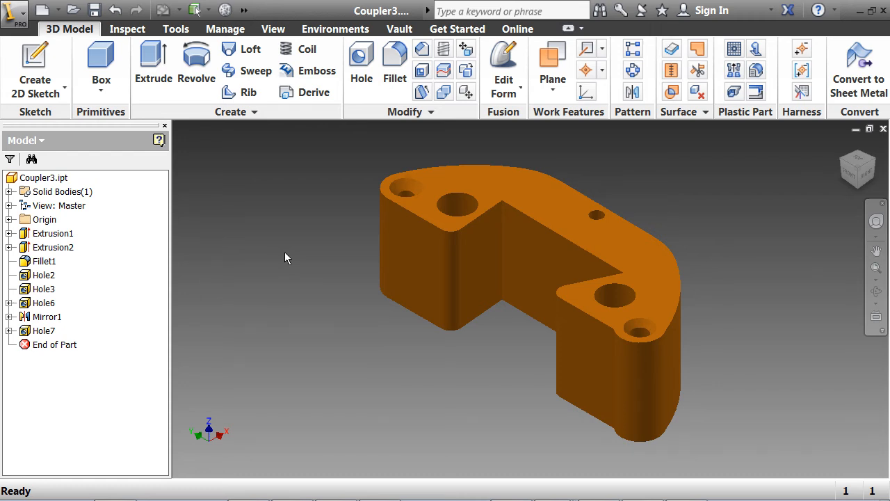
Step: Edit the Hole6 feature of Coupler3.ipt and set its diameter to .025 in
click(23, 306)
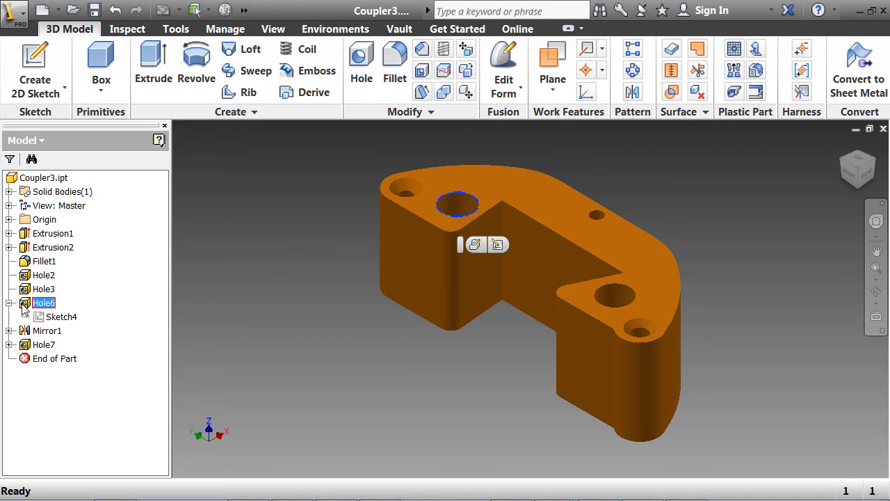
double_click(24, 306)
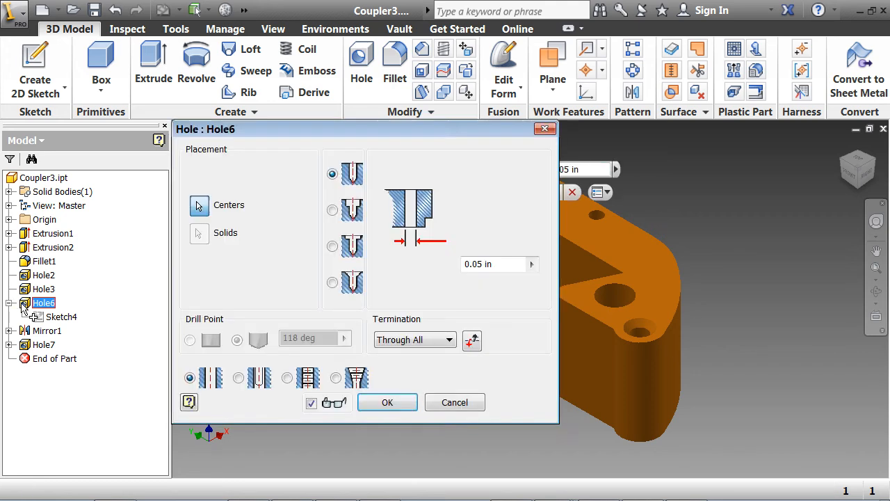
double_click(470, 264)
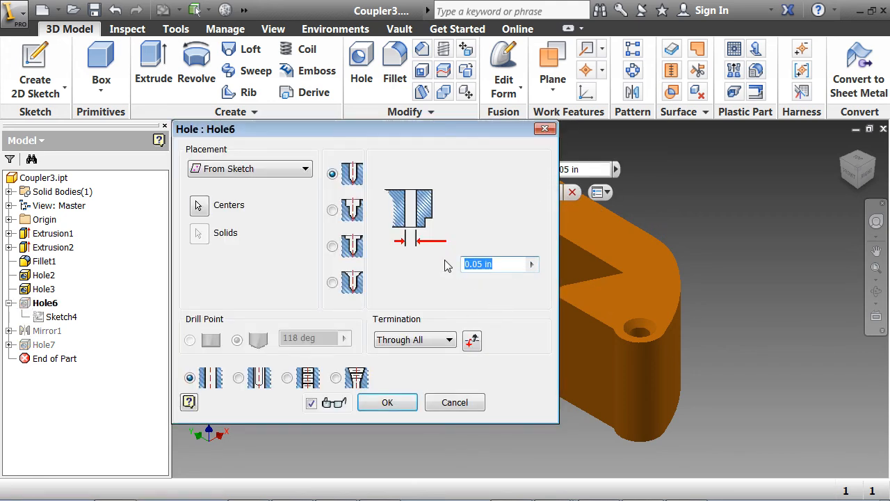
key(BackSpace)
text(.025)
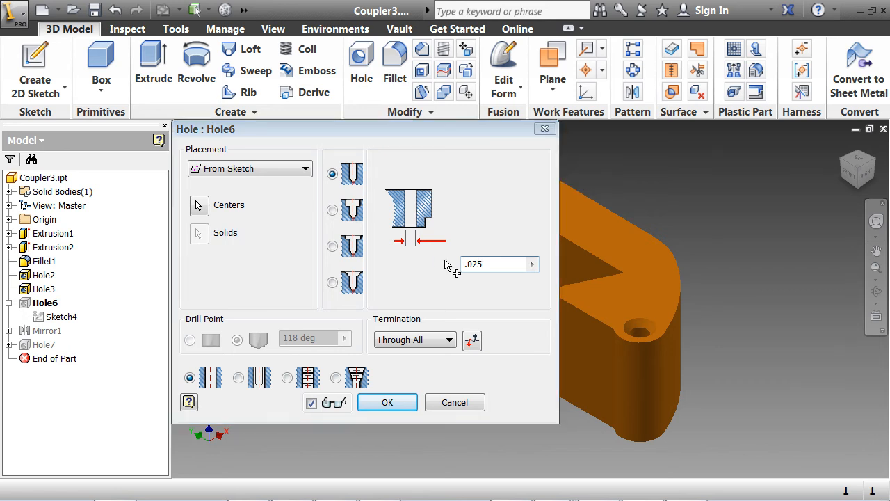
key(Return)
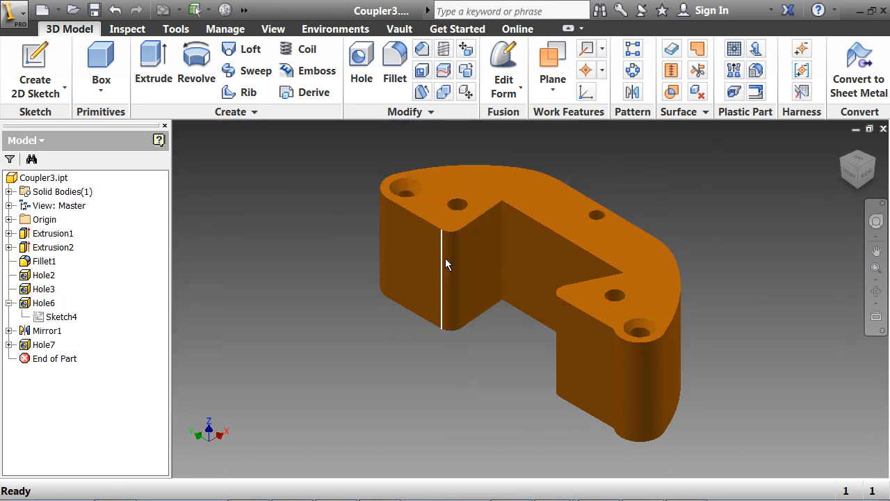
Step: Set the diameter of the Hole7 feature to .01 in and save the part
click(27, 346)
double_click(28, 346)
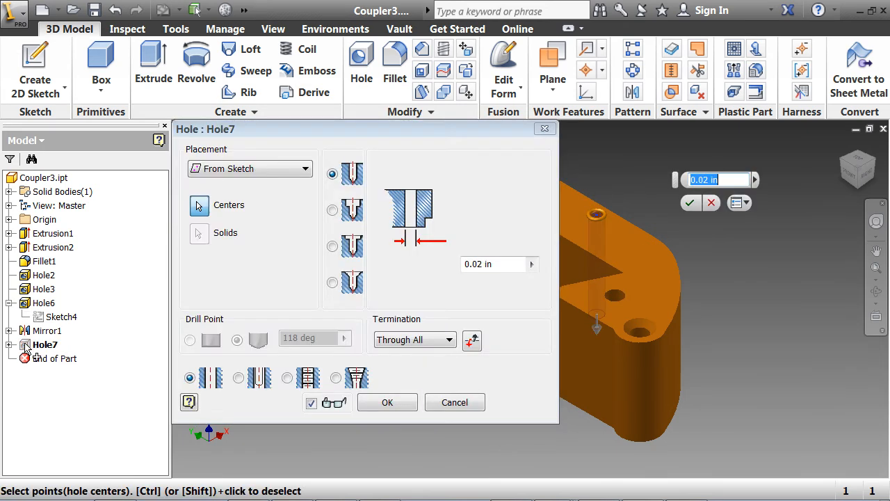
double_click(460, 265)
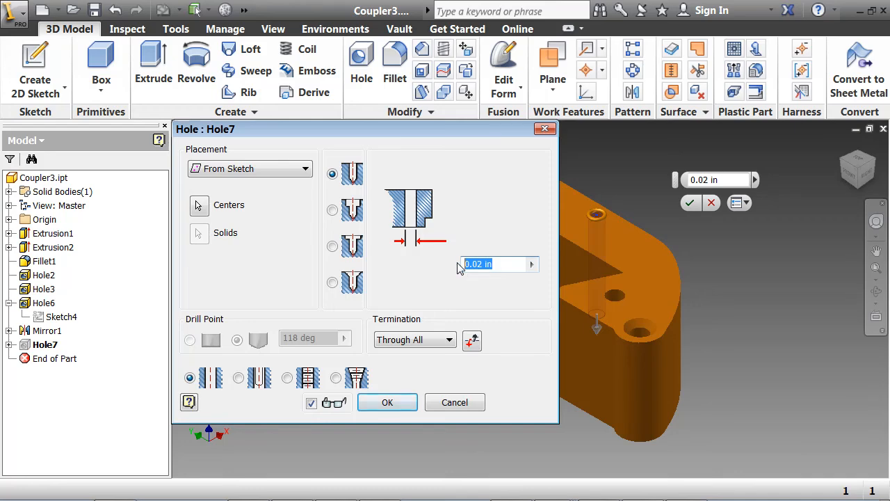
text(.01)
key(Return)
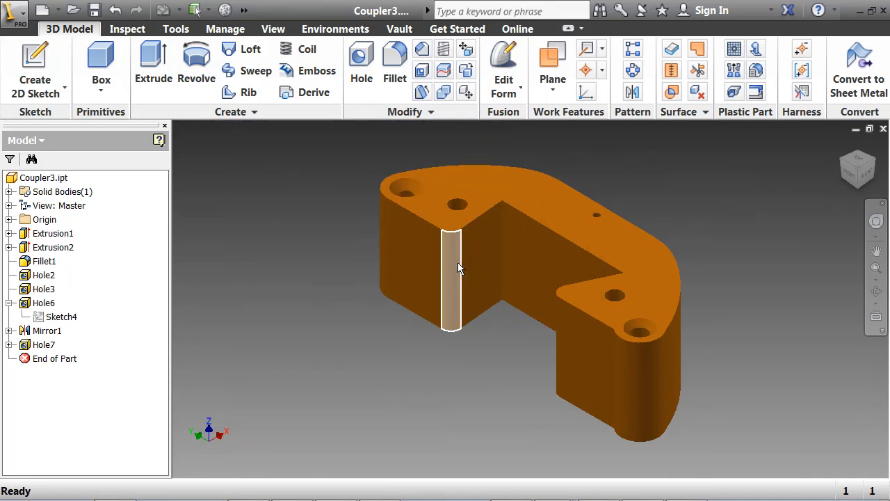
click(95, 11)
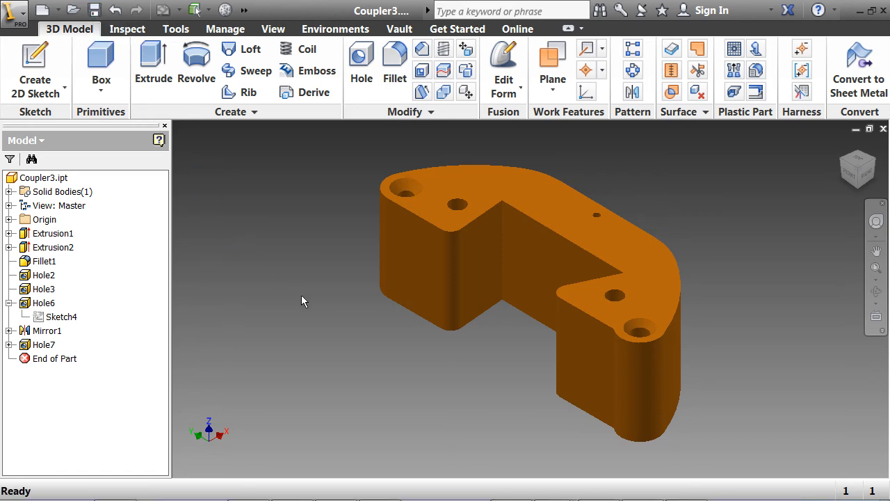
Step: Switch back to AutoCAD and reopen the recent drawing Blank Drawing.dwg
mouse_move(552, 490)
click(520, 491)
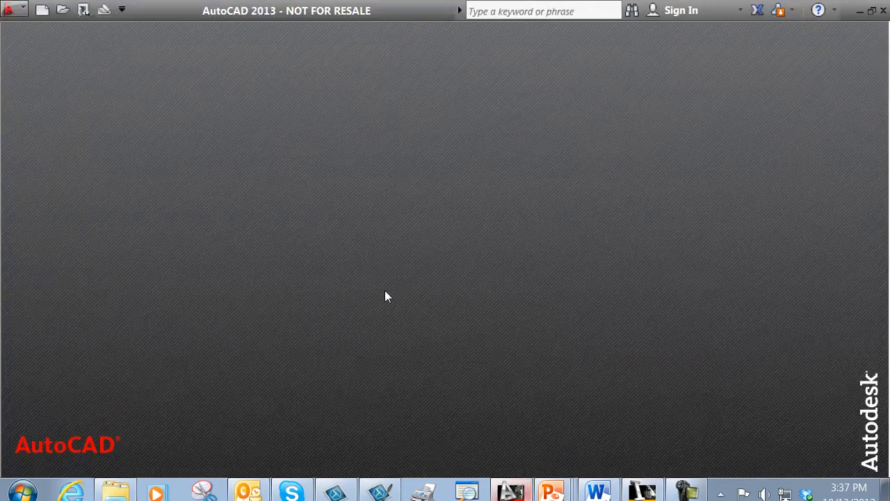
click(26, 9)
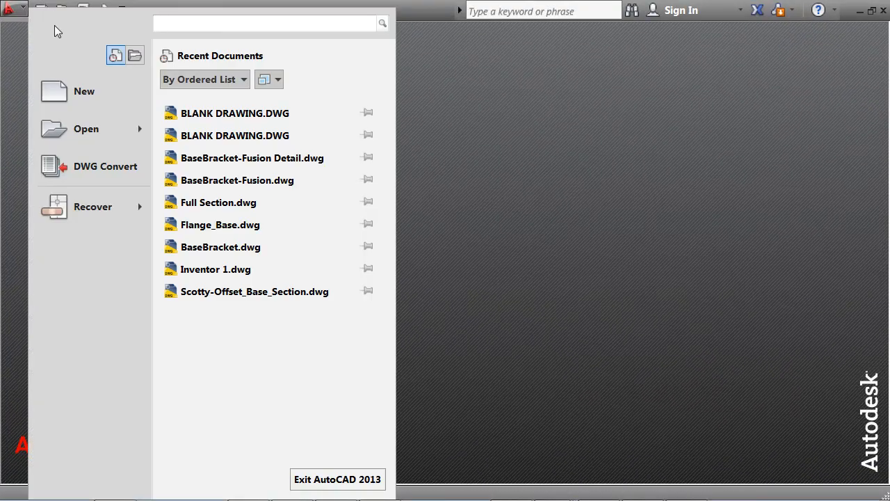
click(184, 113)
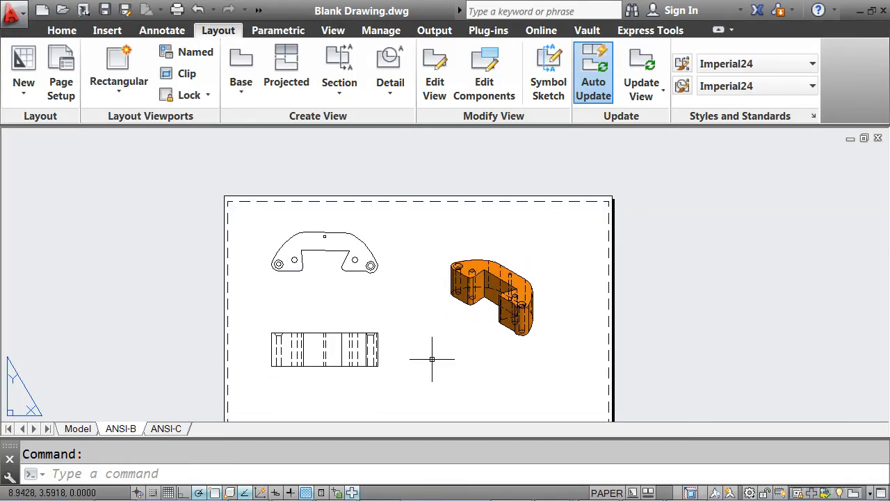
Step: Examine the coupler's holes in the shaded isometric view and check the Auto Update option
scroll(479, 306, up, 6)
scroll(519, 272, up, 2)
middle_drag(534, 235, 516, 323)
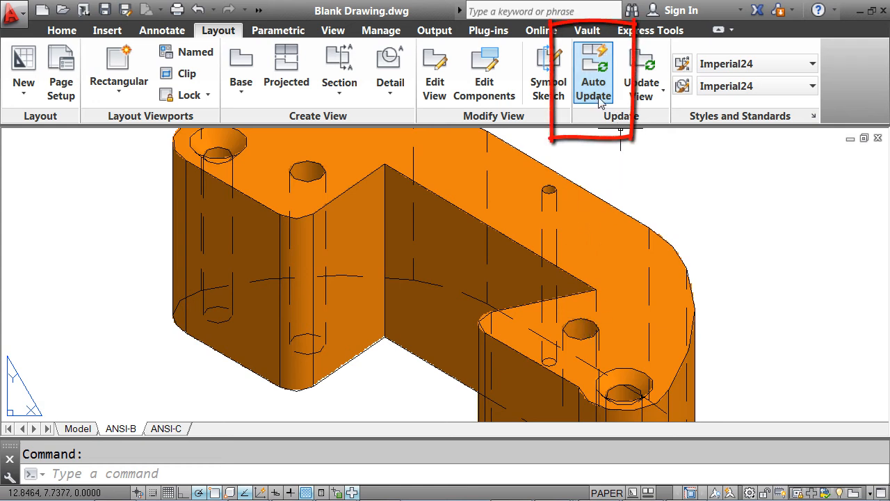
scroll(600, 103, down, 2)
scroll(600, 103, down, 2)
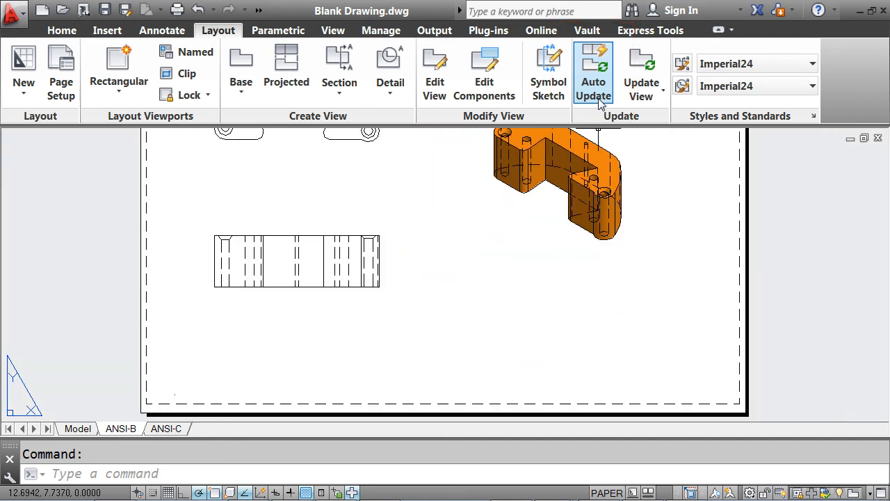
click(593, 90)
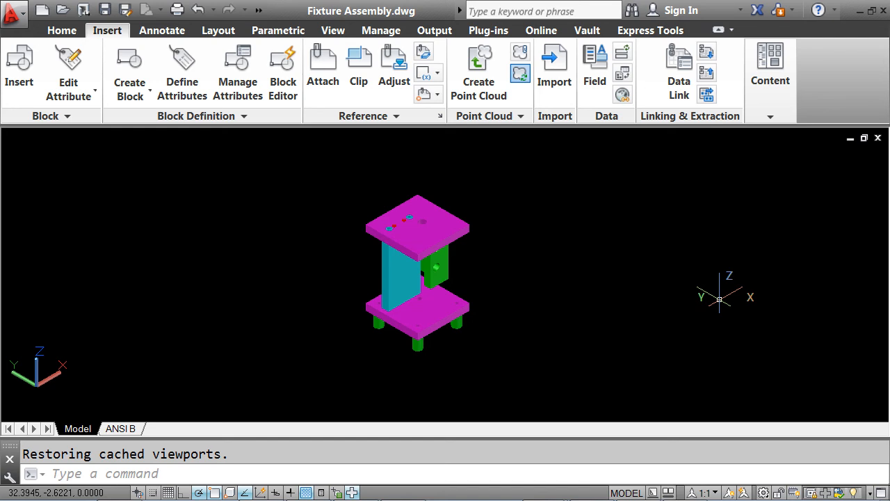
Step: On the ANSI B layout of Fixture Assembly.dwg, place a 1:2 base view from model space in the sheet's lower left area
click(127, 428)
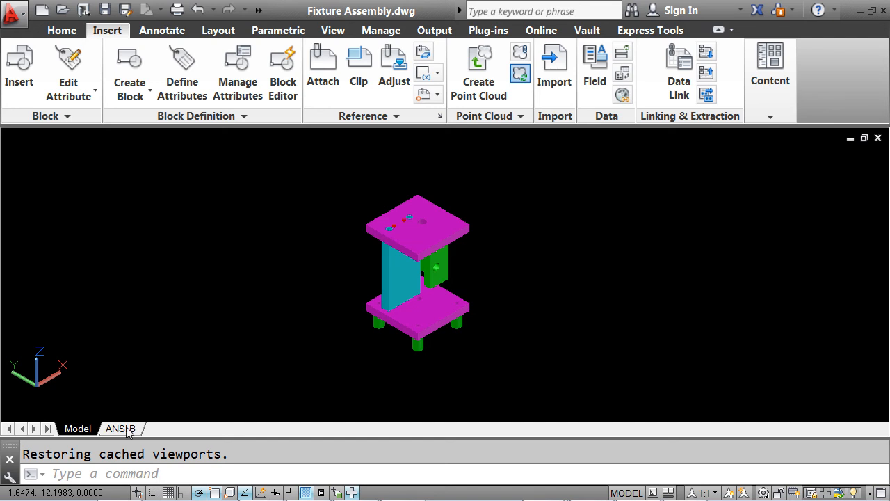
scroll(252, 341, down, 2)
middle_drag(252, 341, 286, 310)
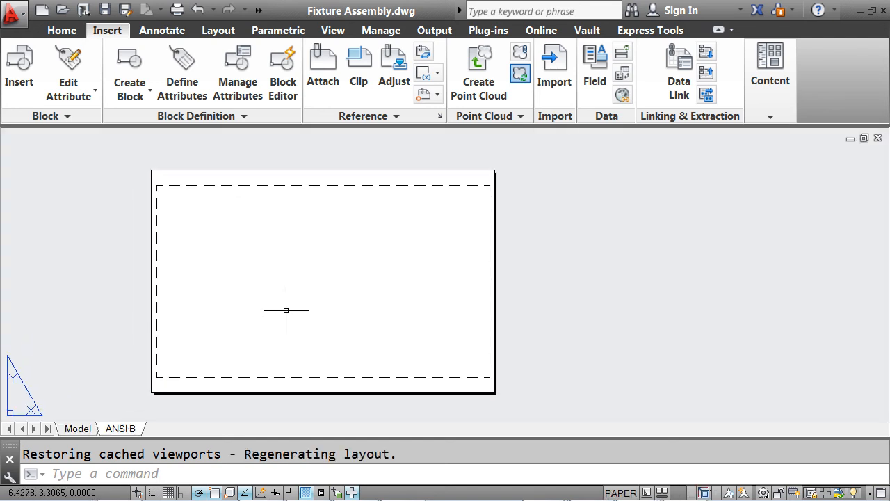
click(219, 33)
click(240, 89)
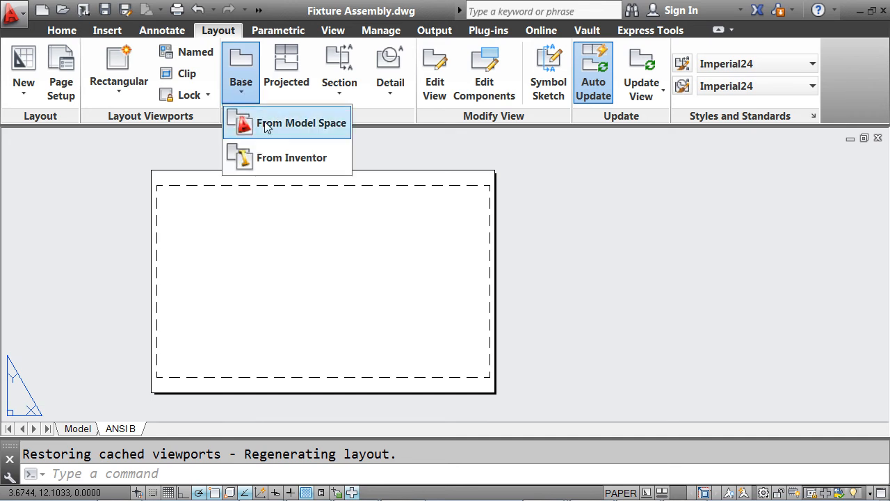
click(262, 125)
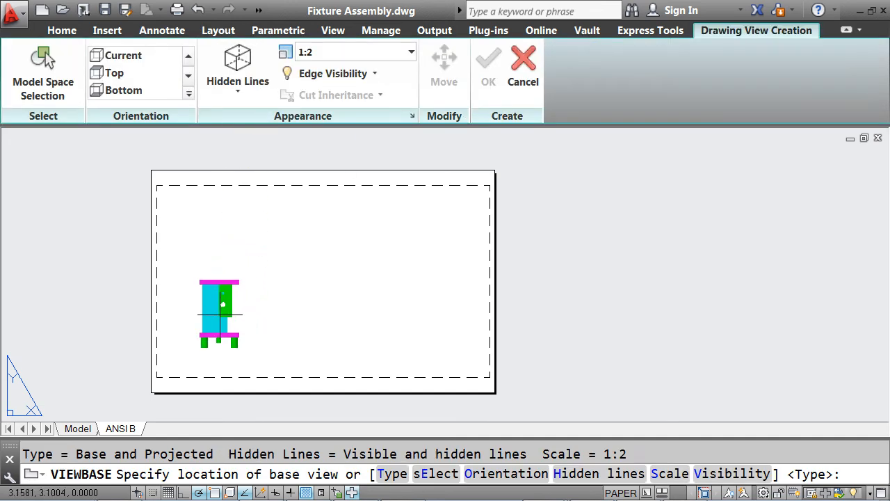
click(217, 321)
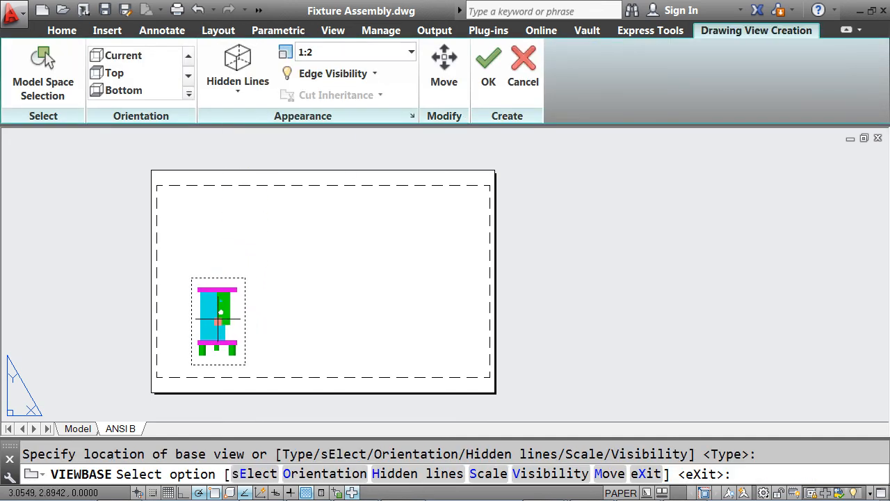
key(Return)
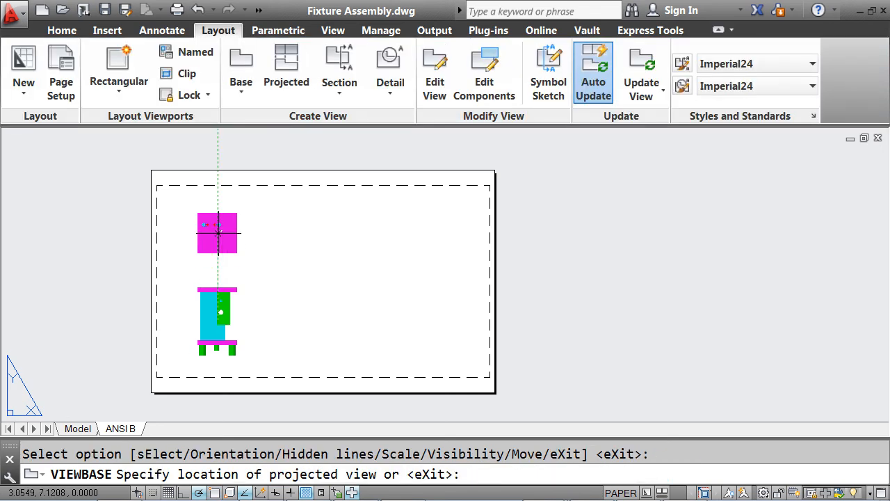
Step: Project a top view above the base view, a side view to its right and an isometric view in the sheet's upper right
click(218, 234)
click(315, 321)
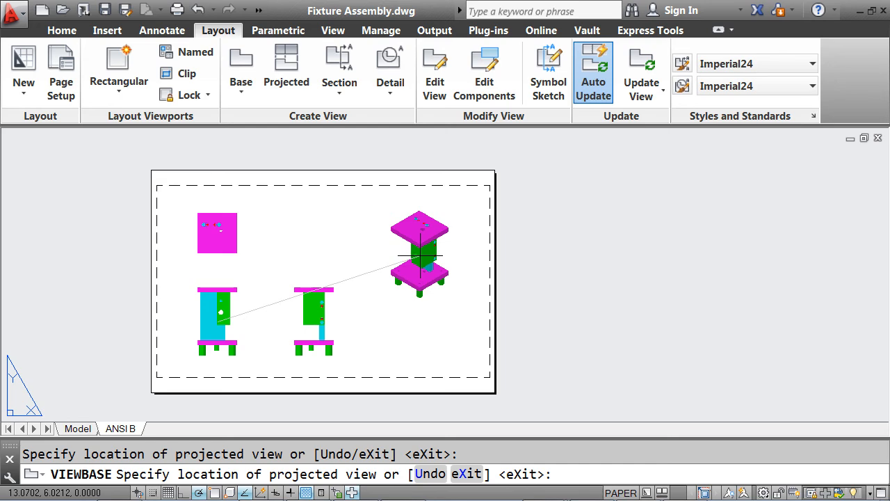
click(420, 256)
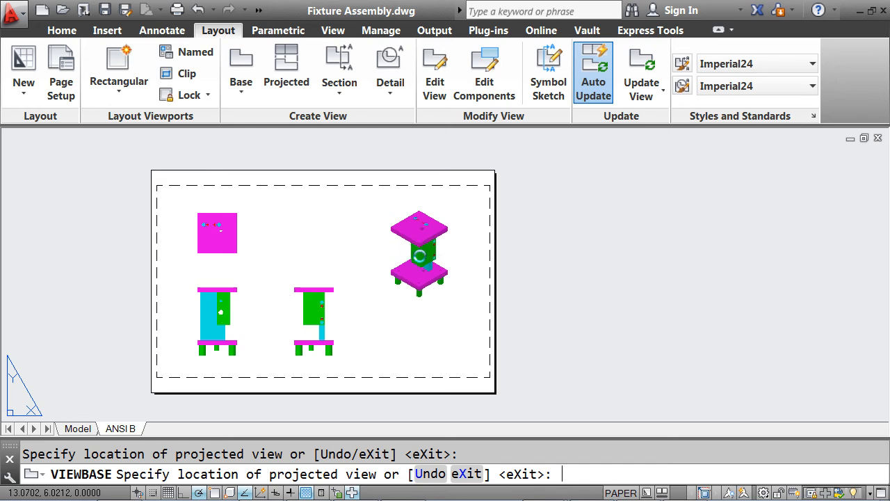
key(Return)
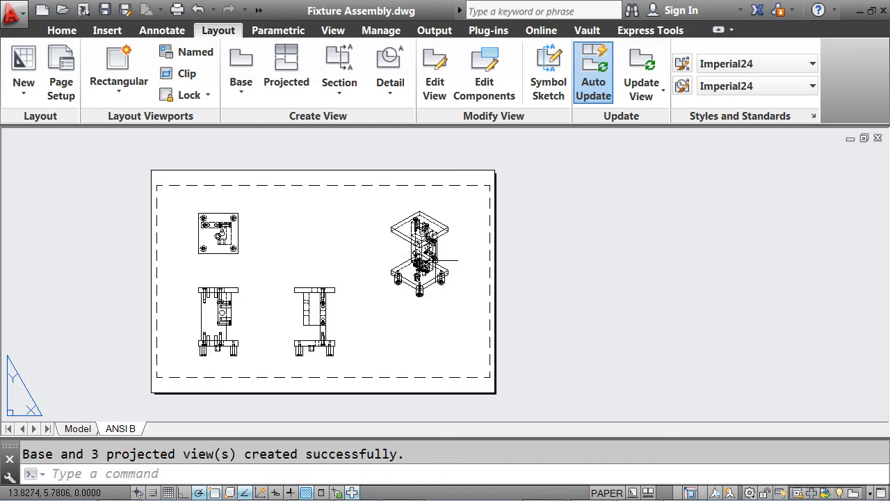
Step: Set the isometric view's display style to Shaded with visible and hidden lines
scroll(431, 285, up, 6)
middle_drag(432, 286, 435, 336)
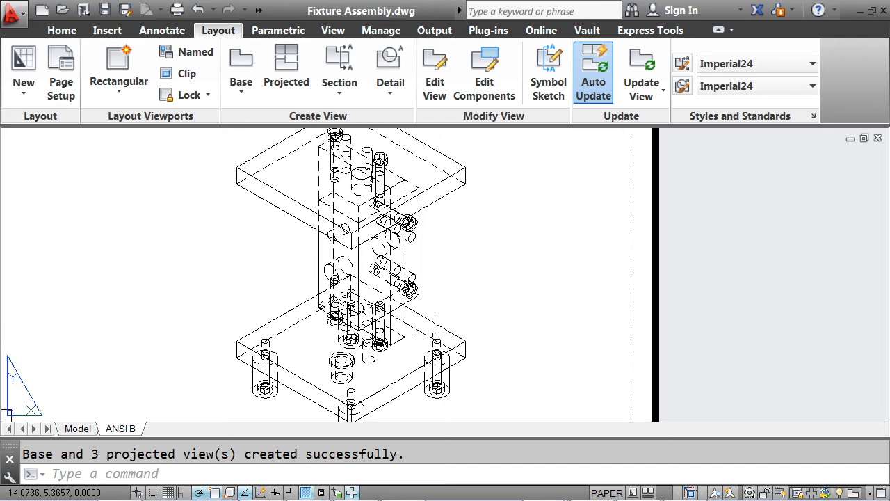
scroll(434, 336, down, 2)
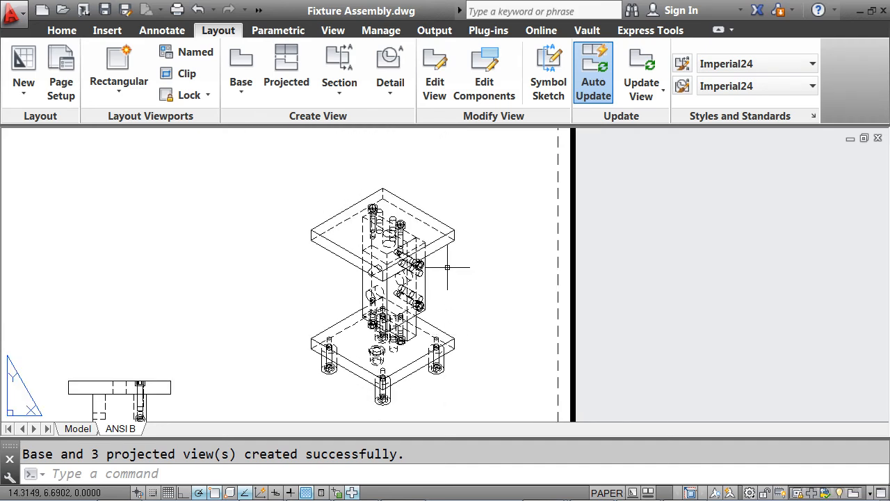
click(441, 237)
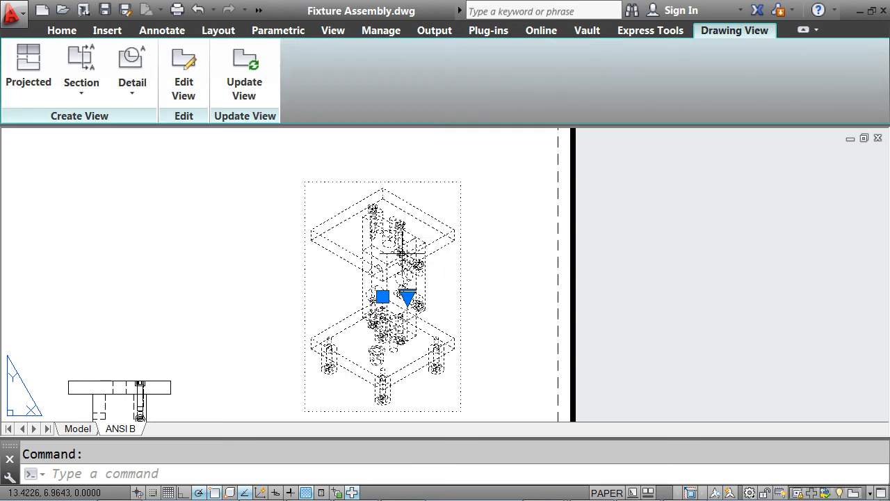
click(184, 90)
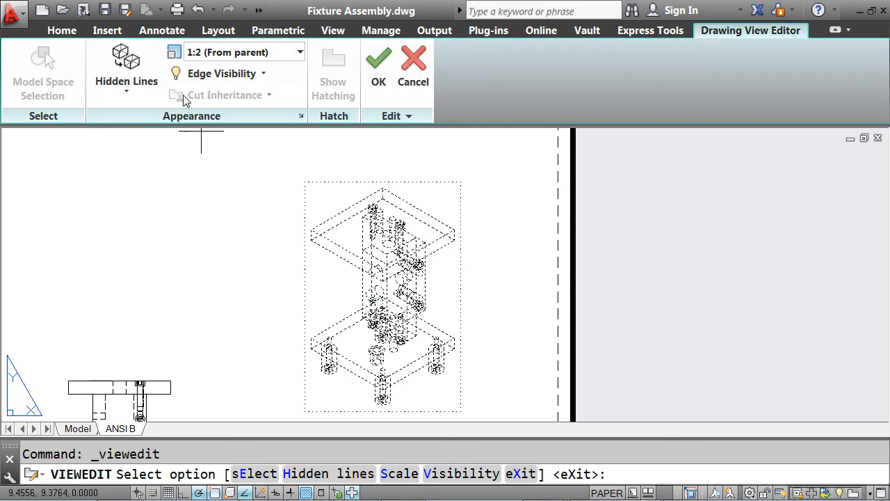
click(147, 89)
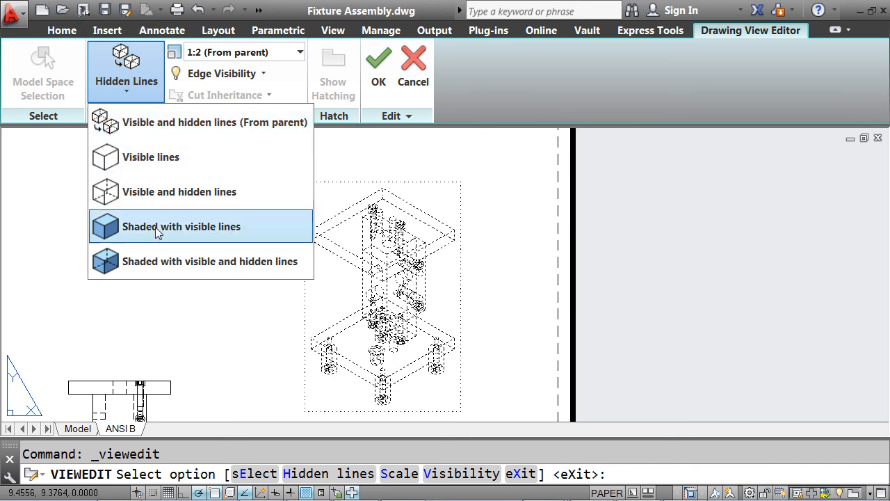
click(157, 267)
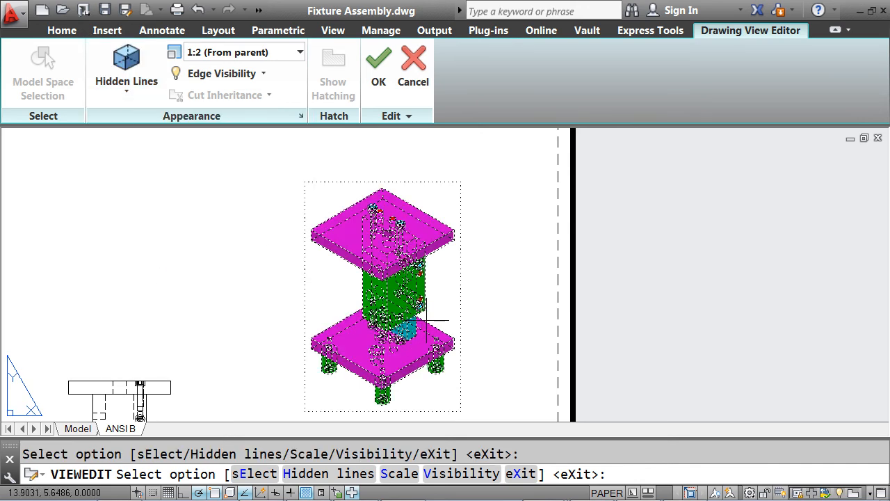
key(Escape)
Step: Change the isometric view's display style to Shaded with visible lines, without the hidden lines
scroll(446, 323, up, 4)
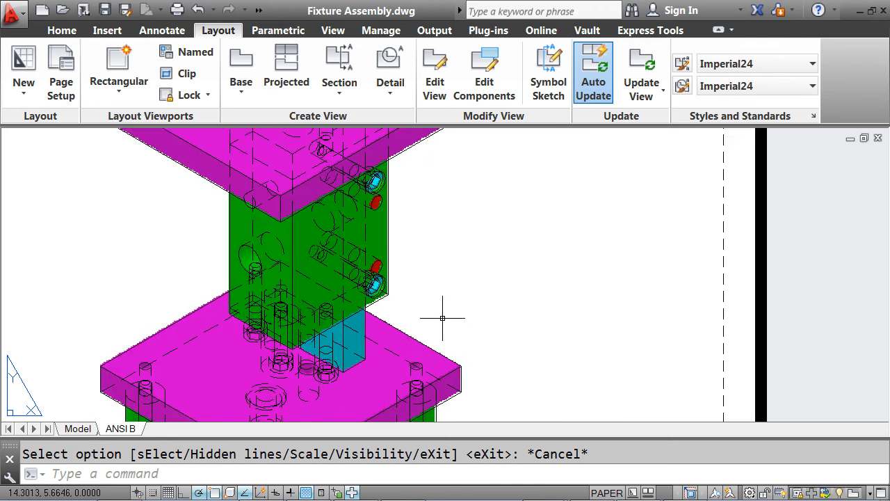
scroll(447, 313, down, 2)
scroll(485, 314, down, 2)
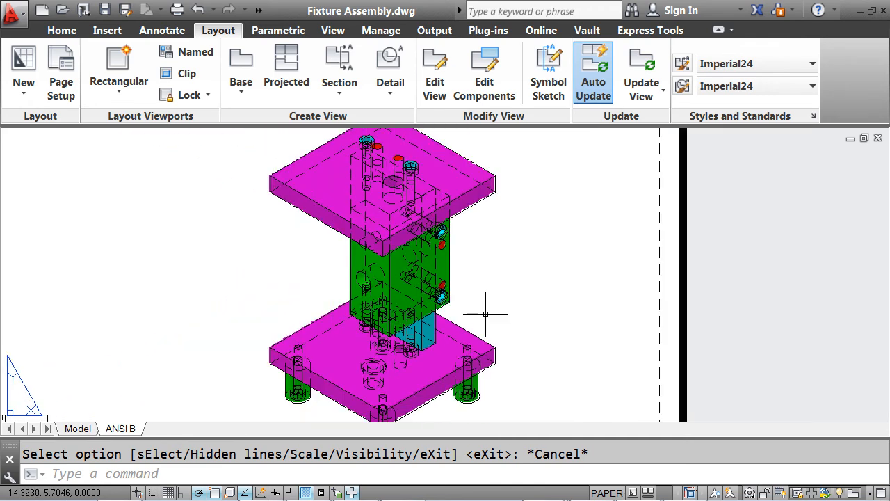
scroll(485, 313, down, 1)
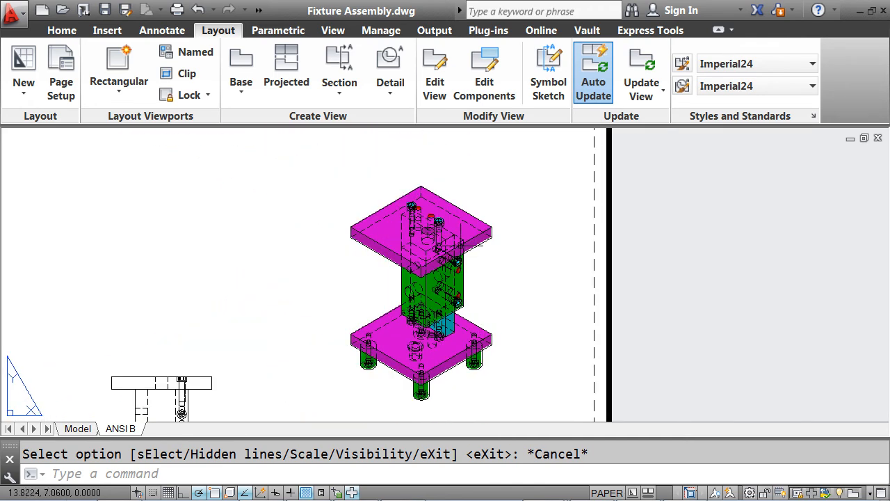
click(459, 246)
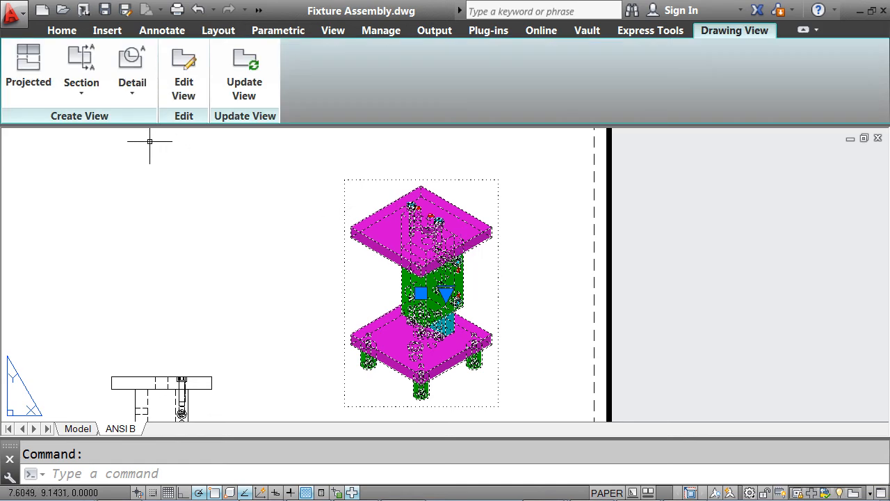
click(180, 102)
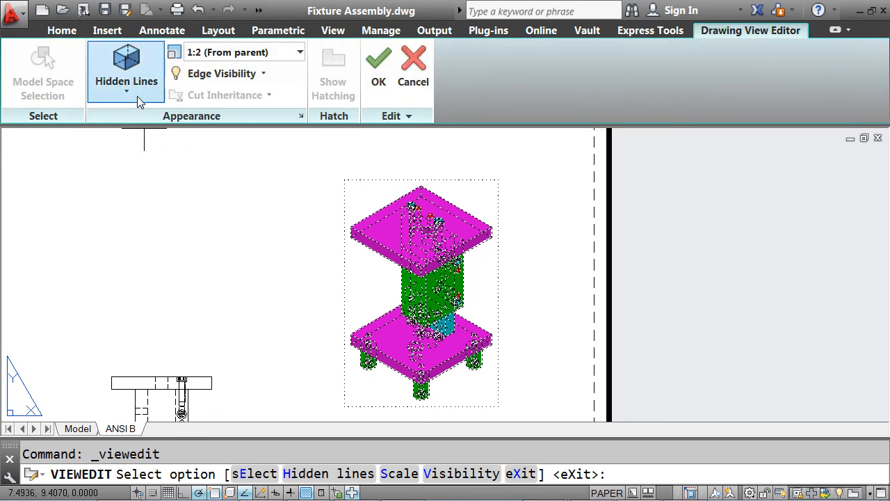
click(136, 95)
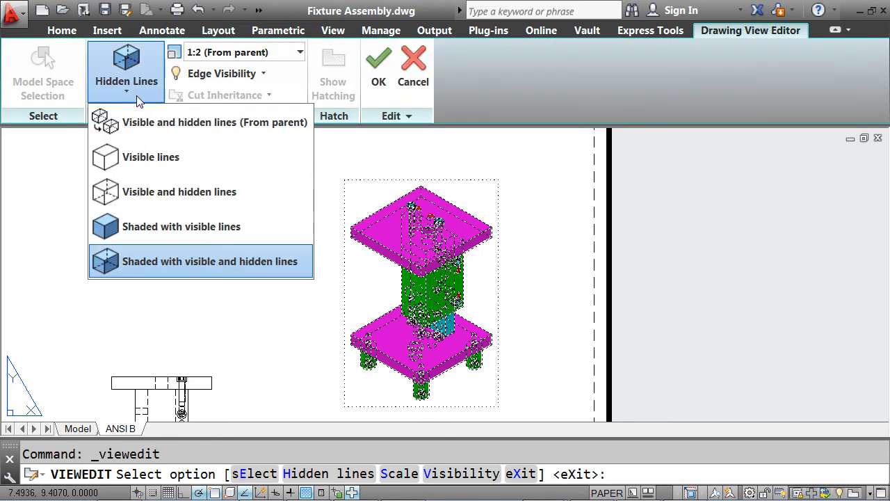
click(156, 223)
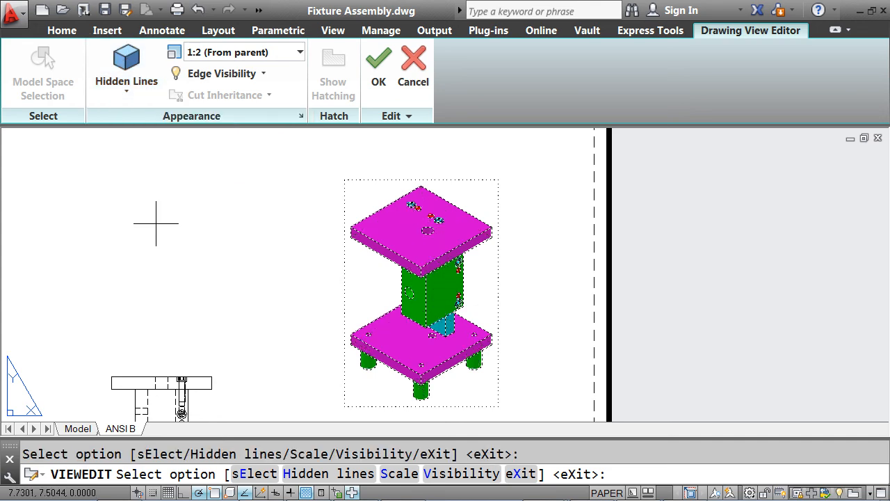
key(Escape)
scroll(179, 234, down, 3)
middle_drag(179, 234, 403, 243)
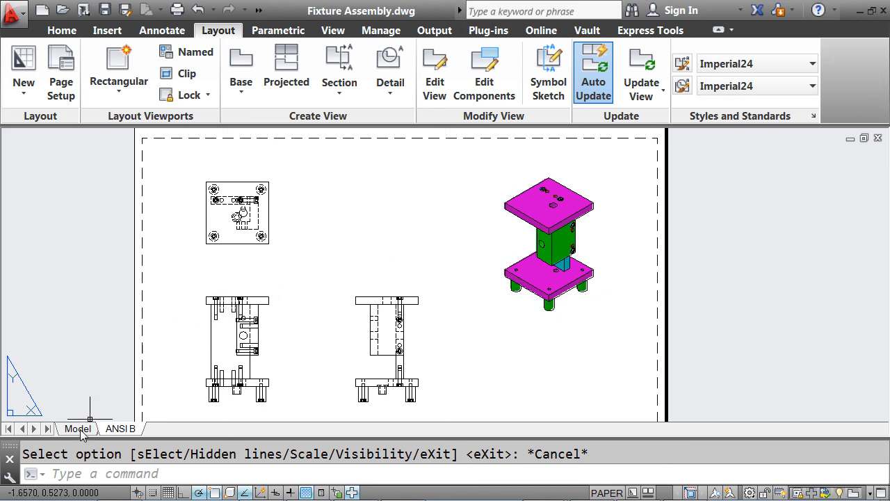
Step: In model space, insert the Plug block at insertion point X 20, Y 8, Z 7
mouse_move(82, 432)
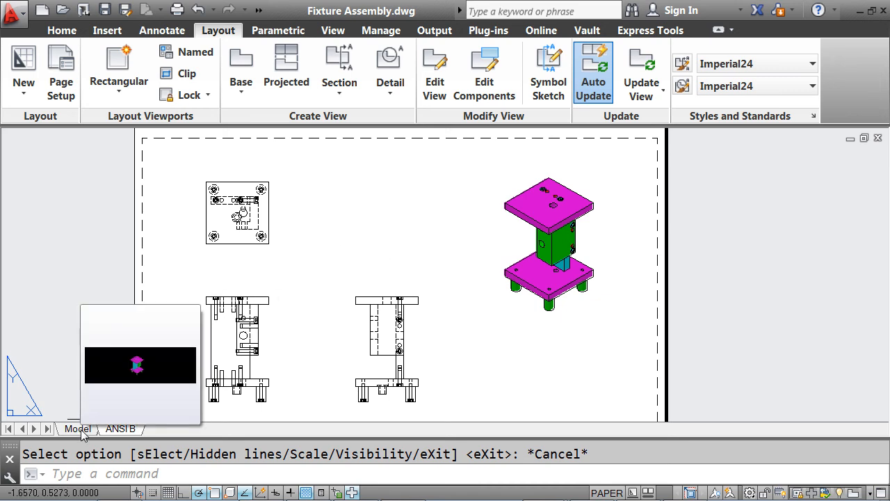
click(79, 429)
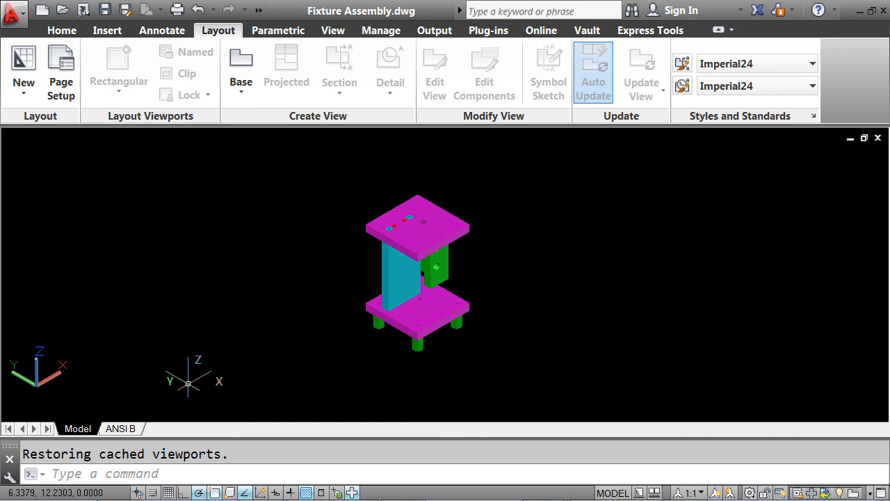
click(107, 29)
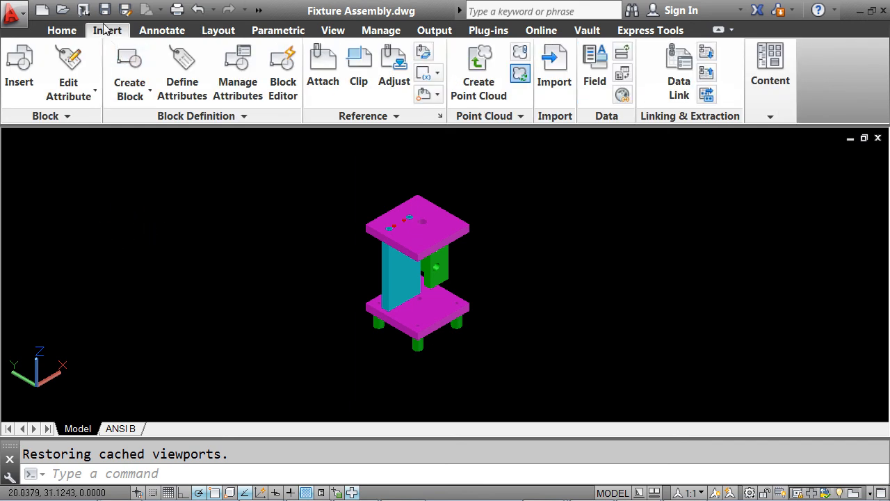
click(19, 69)
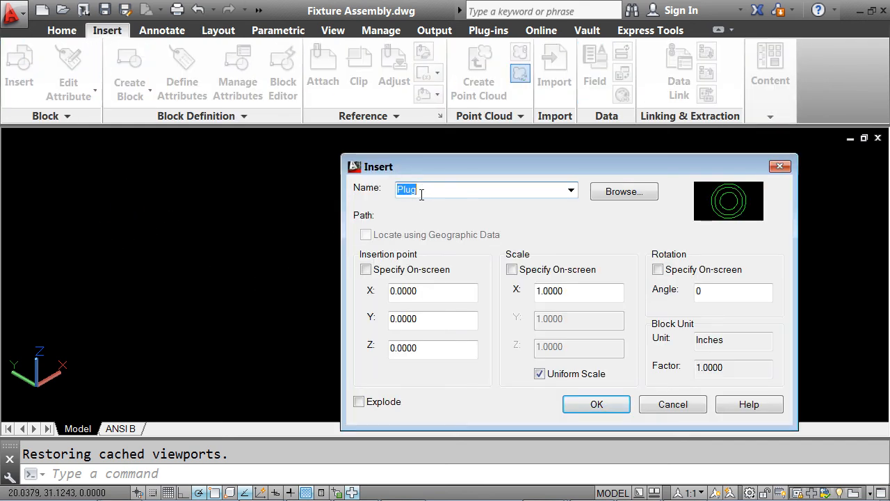
drag(429, 291, 370, 290)
text(20)
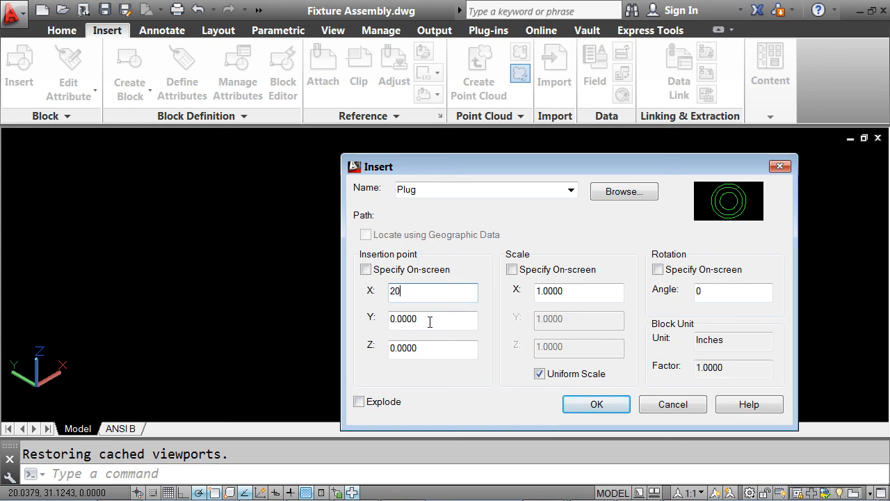
drag(429, 321, 367, 321)
text(8)
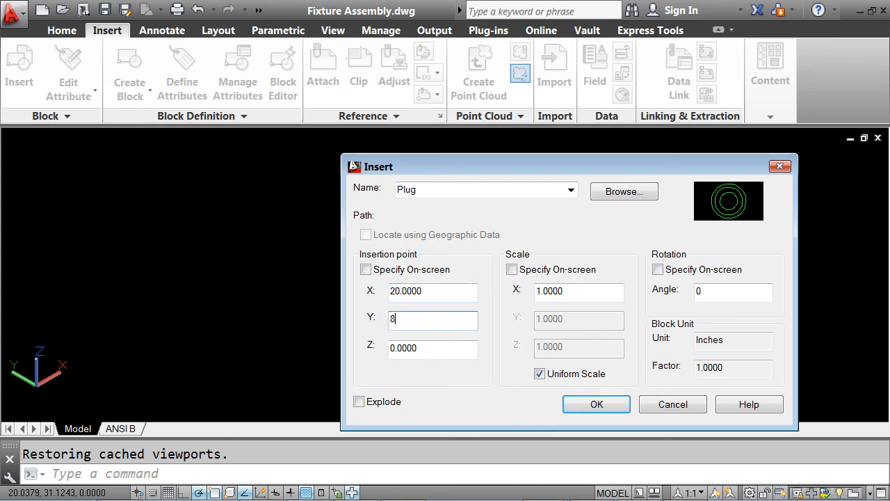
drag(433, 348, 362, 349)
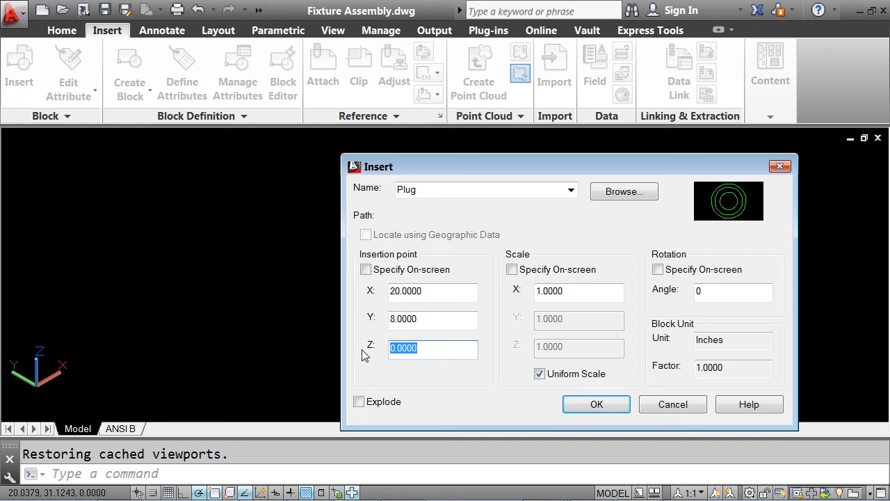
text(7)
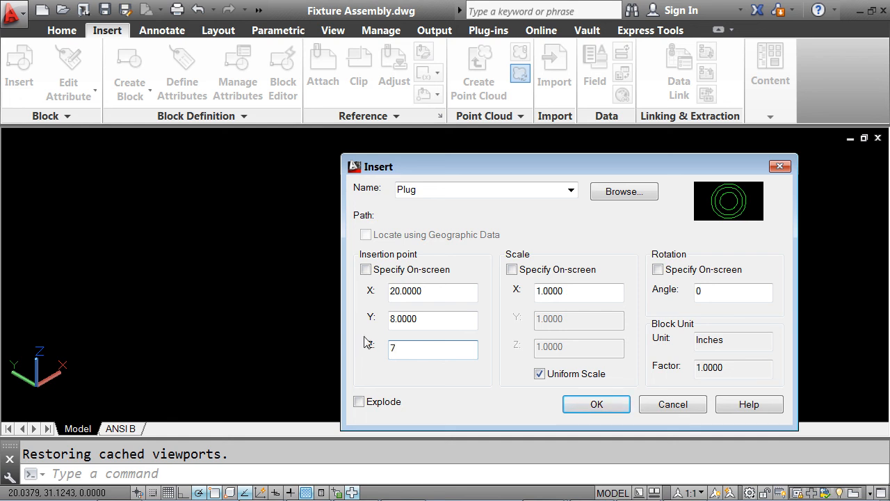
click(587, 406)
Step: Check the inserted plug above the top plate and return to the ANSI B layout to update its views
scroll(424, 244, up, 5)
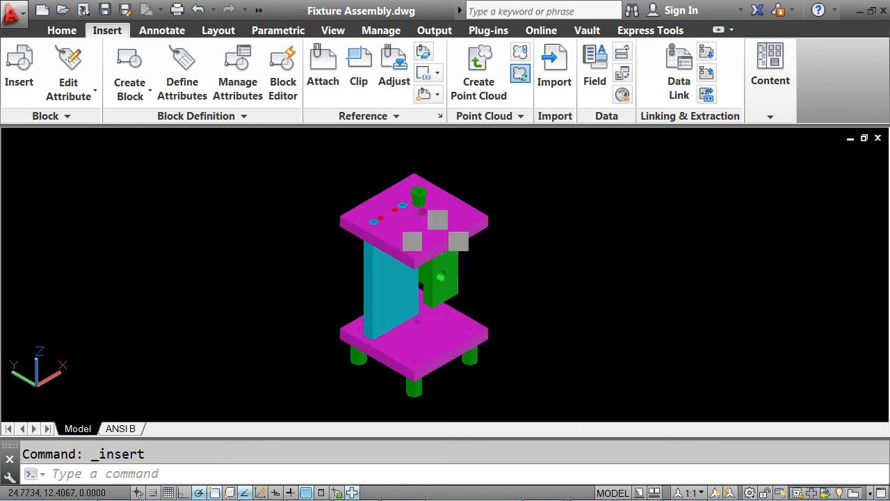
middle_drag(423, 244, 424, 283)
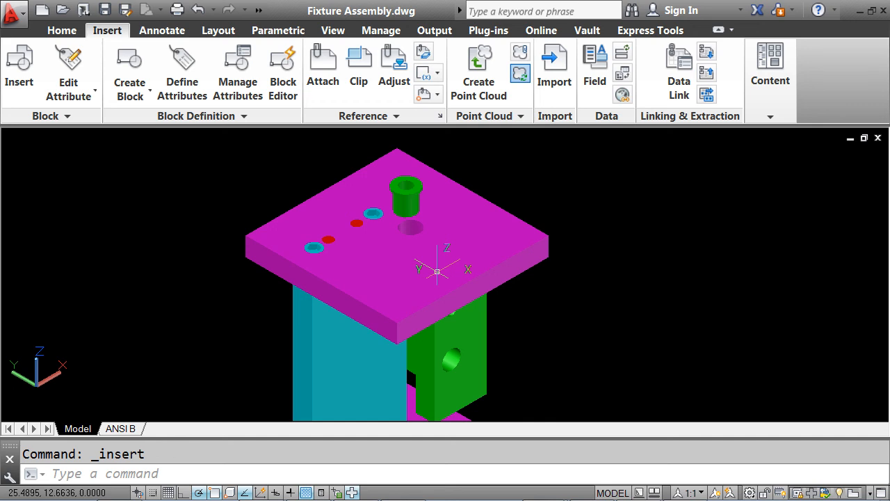
mouse_move(127, 432)
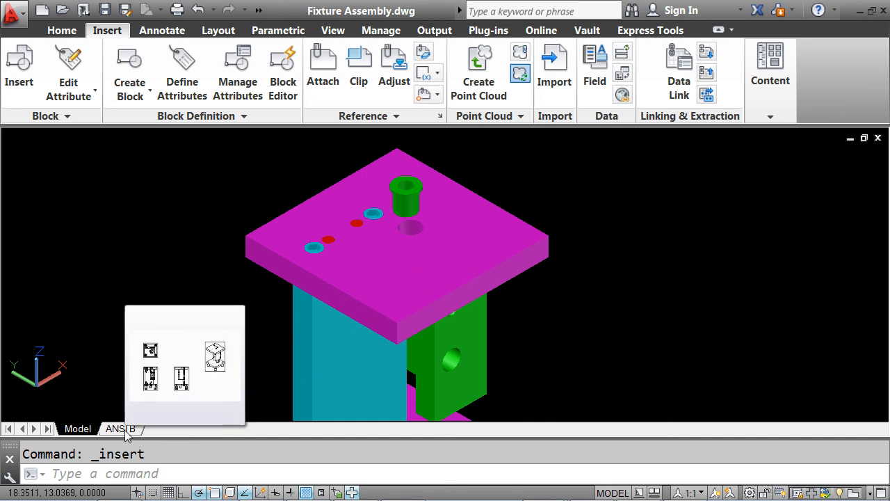
click(122, 428)
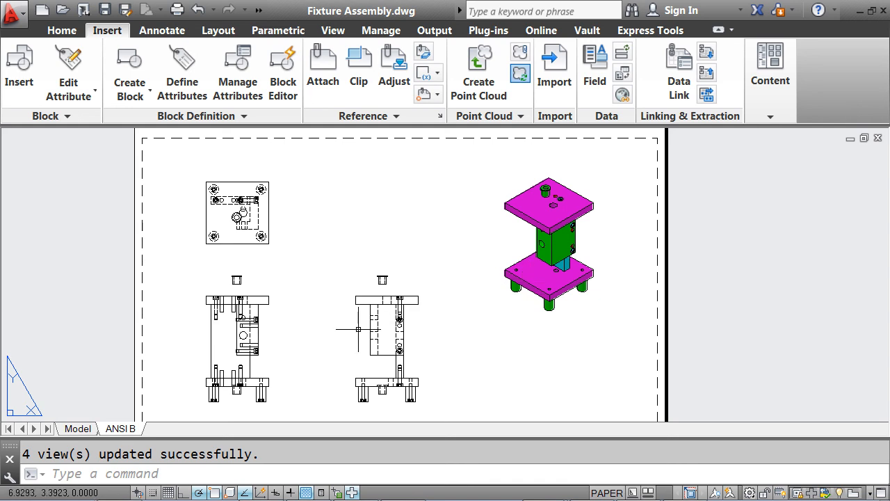
Step: Erase the green block between the two plates in model space and return to the ANSI B layout
mouse_move(78, 430)
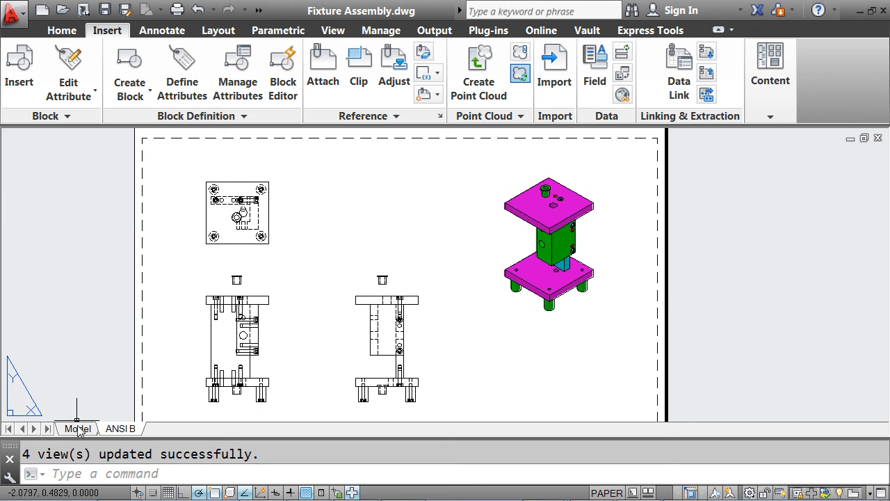
click(77, 428)
text(erase)
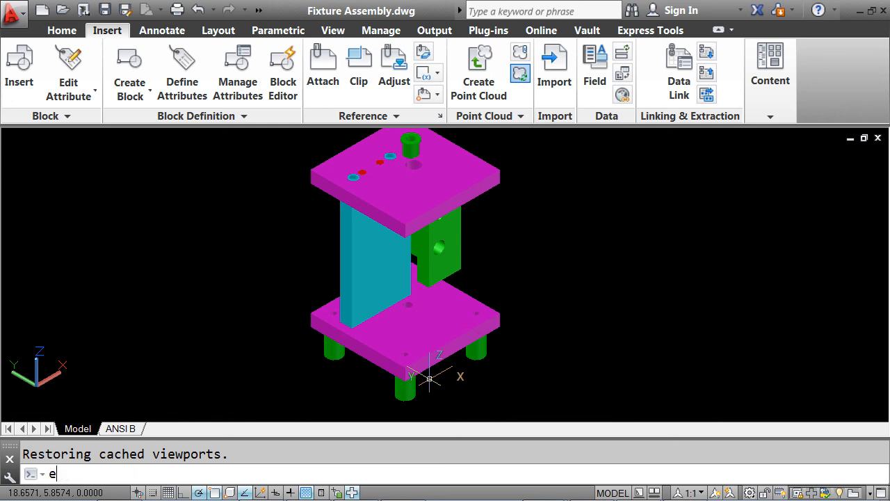
key(Return)
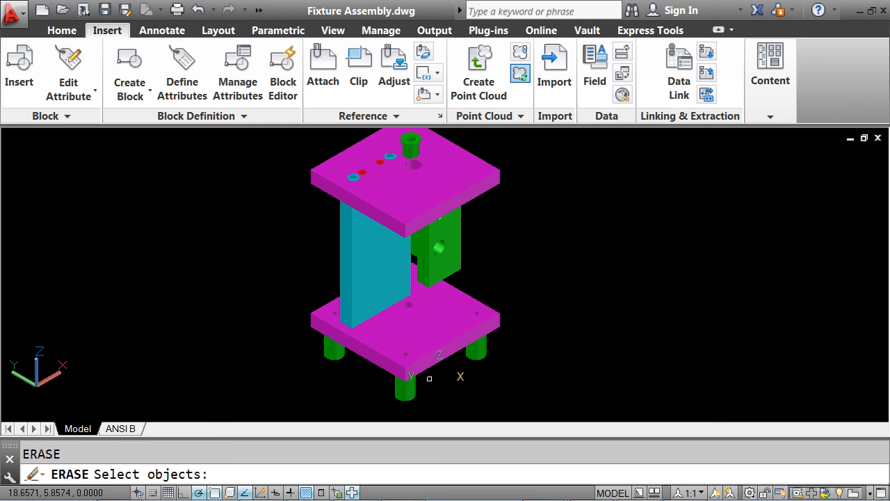
click(453, 265)
key(Return)
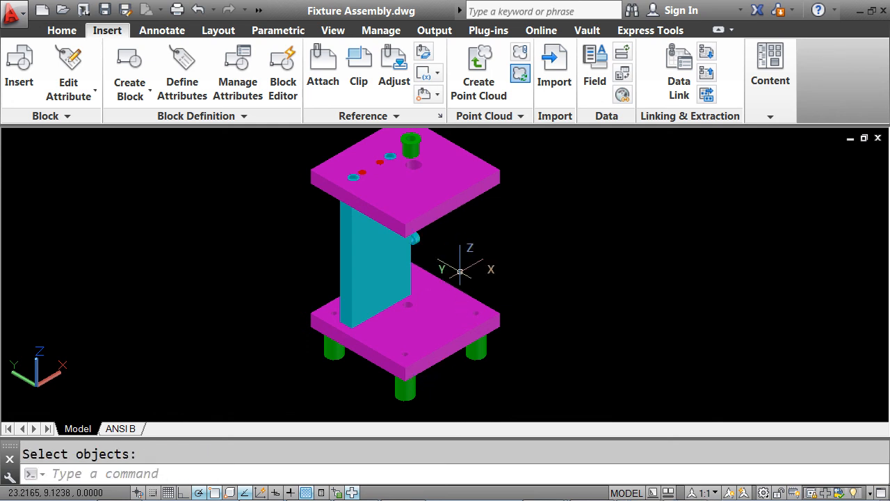
click(120, 429)
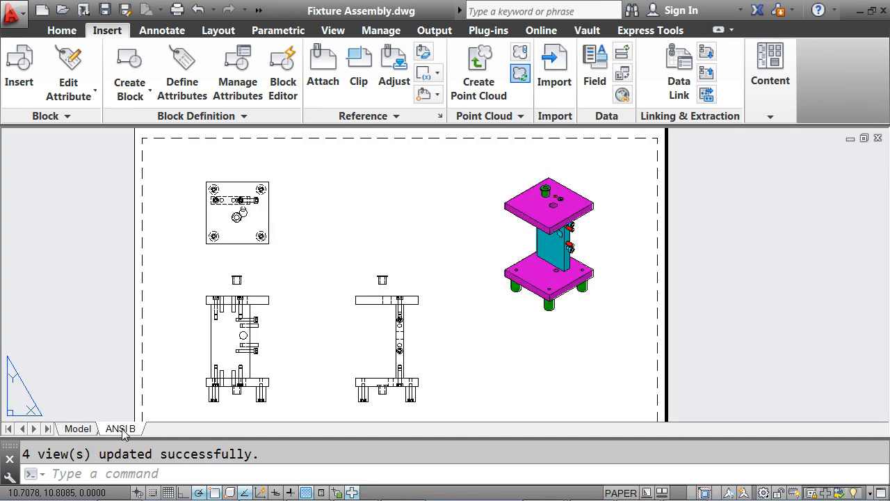